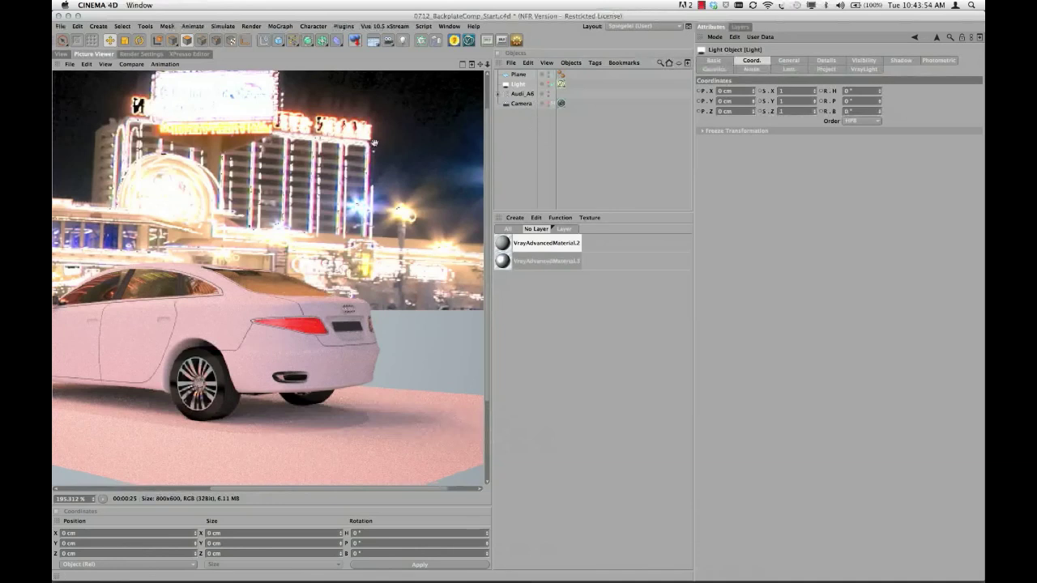
Tick Invisible in the Light's VrayLight tag and re-render the Audi A6 on a plain background.
scroll(379, 145, "down", 3)
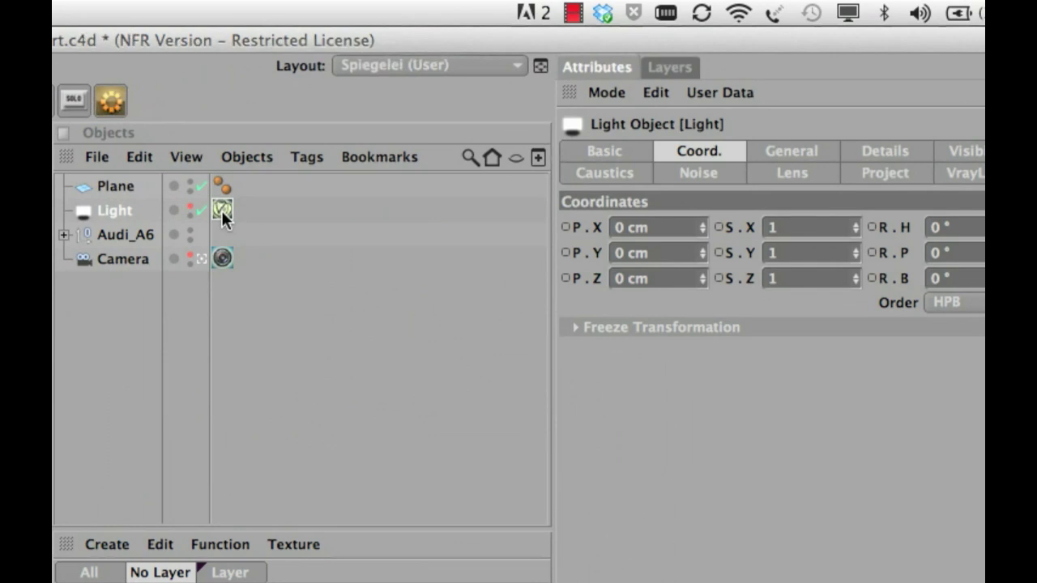
left_click(561, 84)
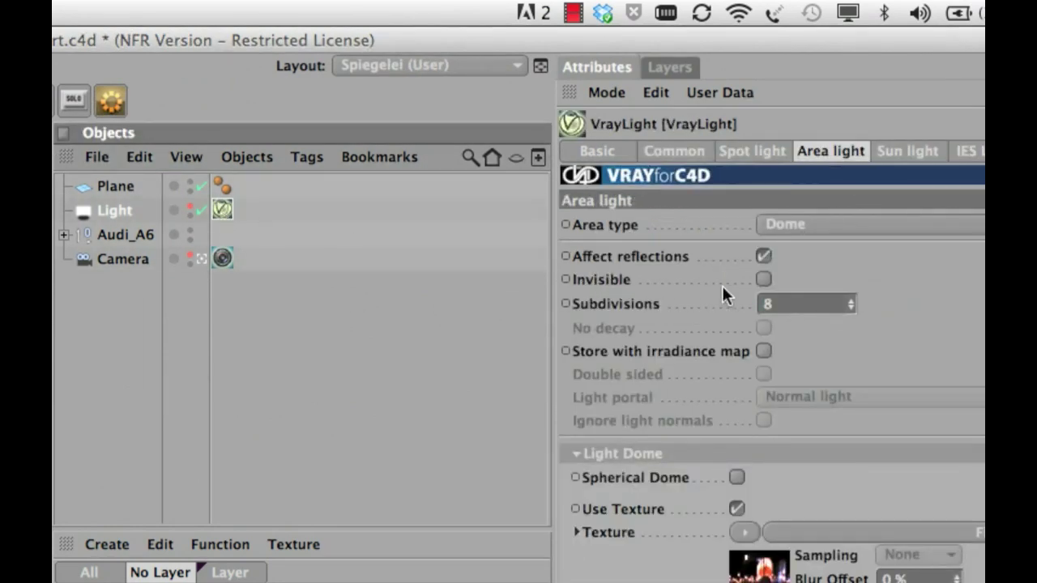
left_click(764, 280)
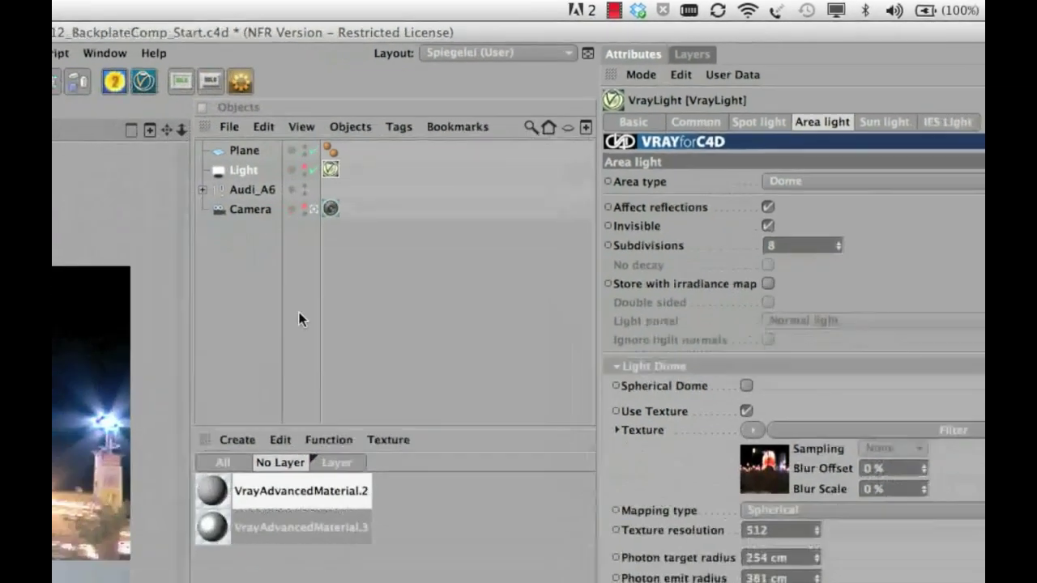
key("shift+r")
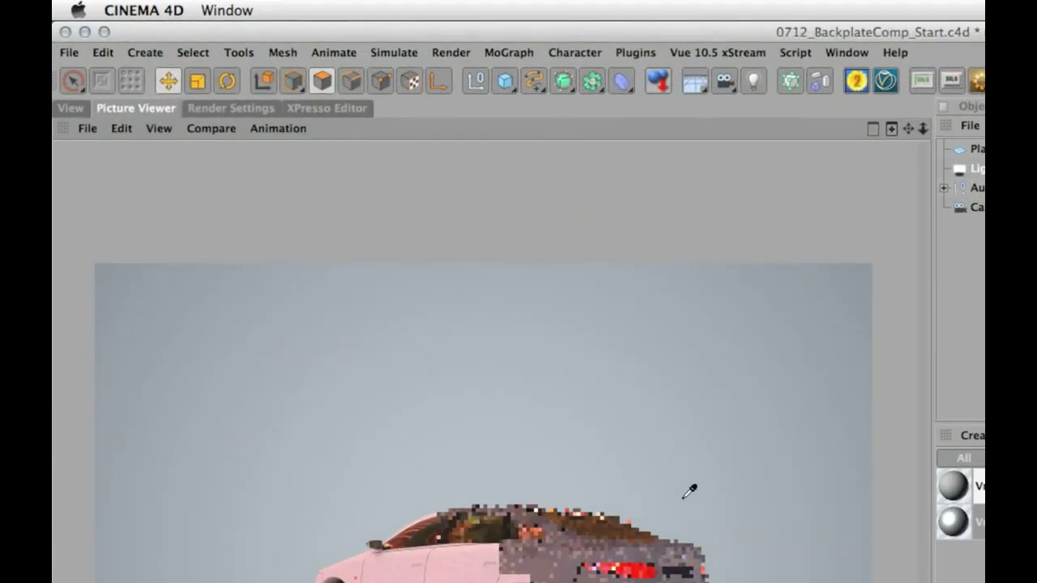
Load ma-MLT_26X_1_1_15143.tif as the VrayBridge Environment background texture.
key("super+b")
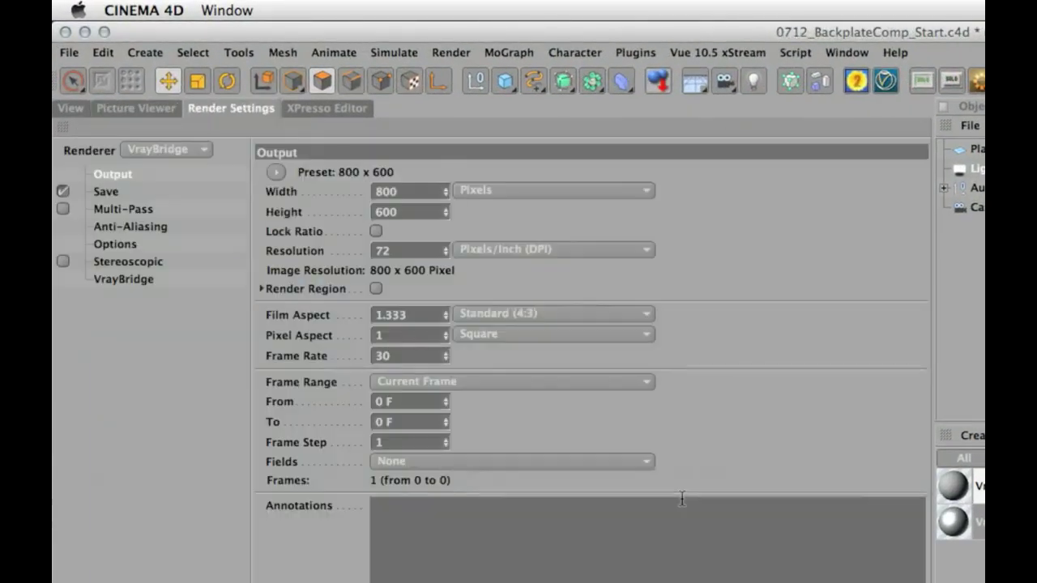
left_click(132, 280)
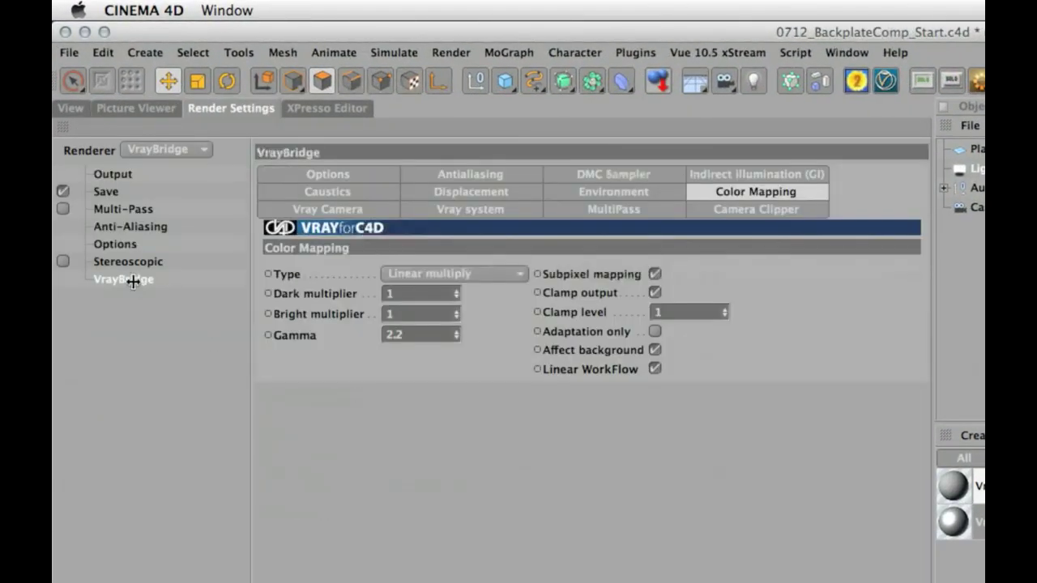
left_click(613, 194)
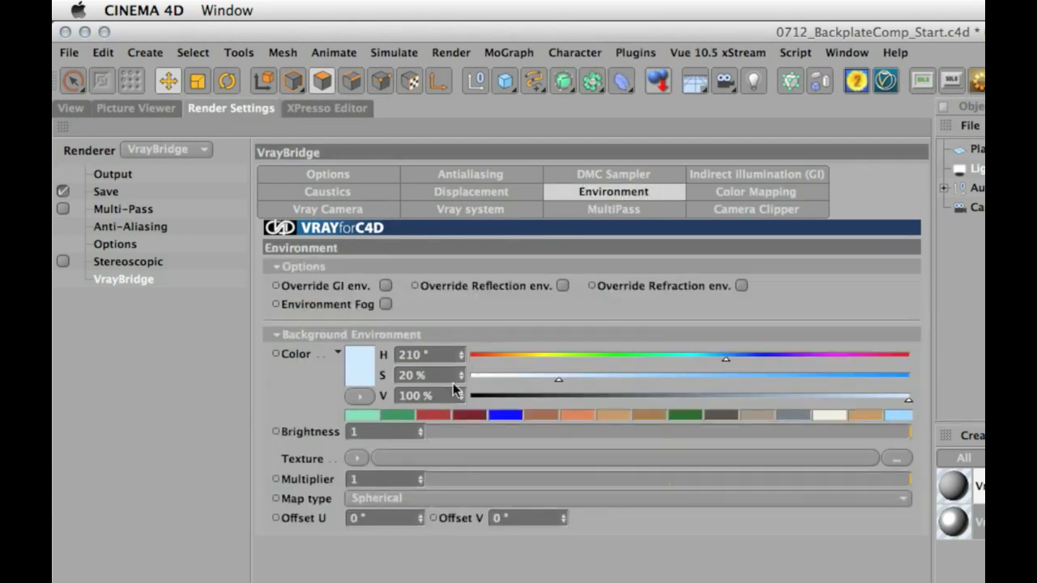
left_click(357, 459)
left_click(389, 495)
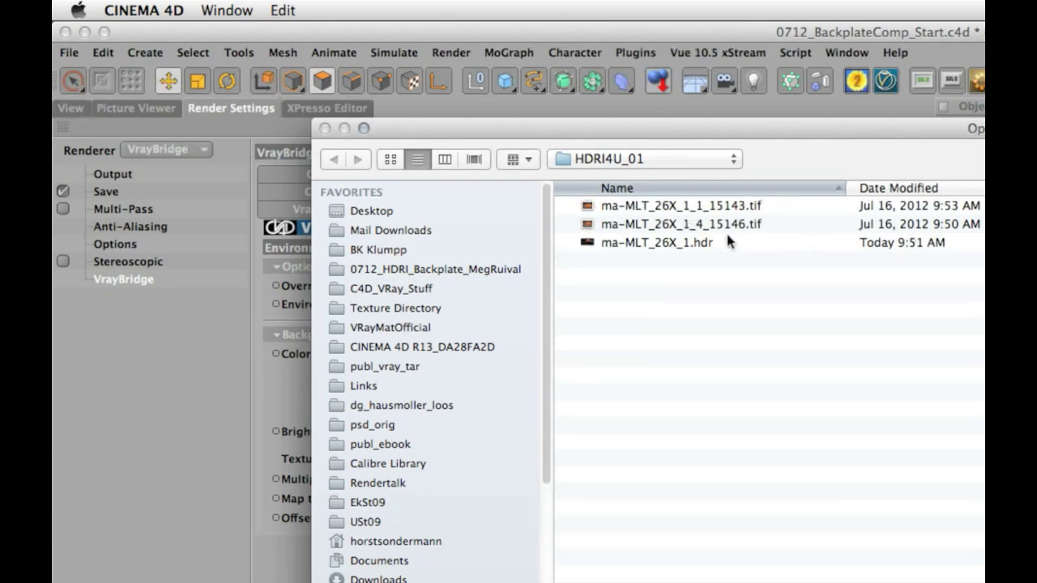
left_click(724, 208)
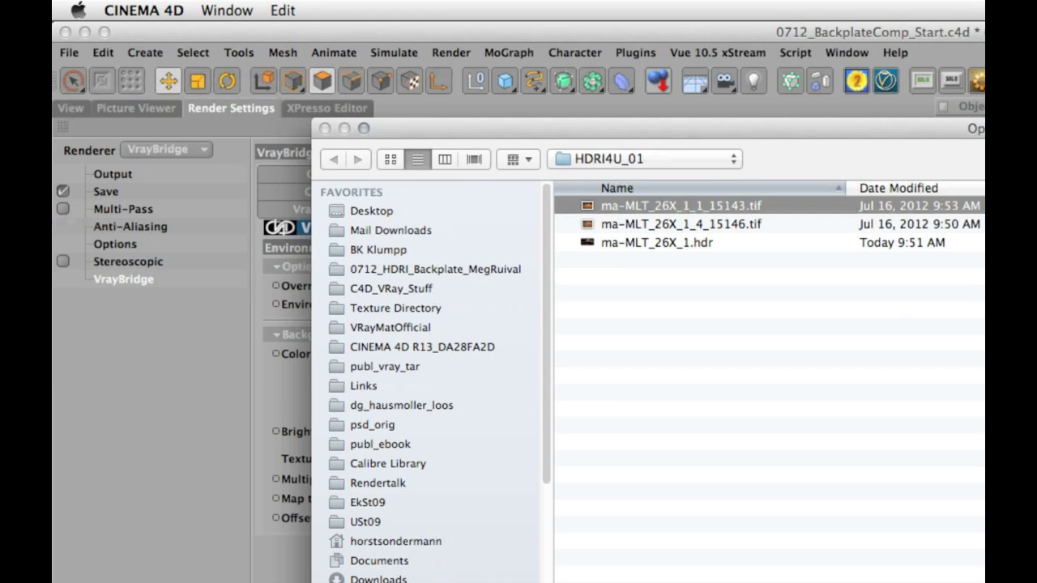
key("Return")
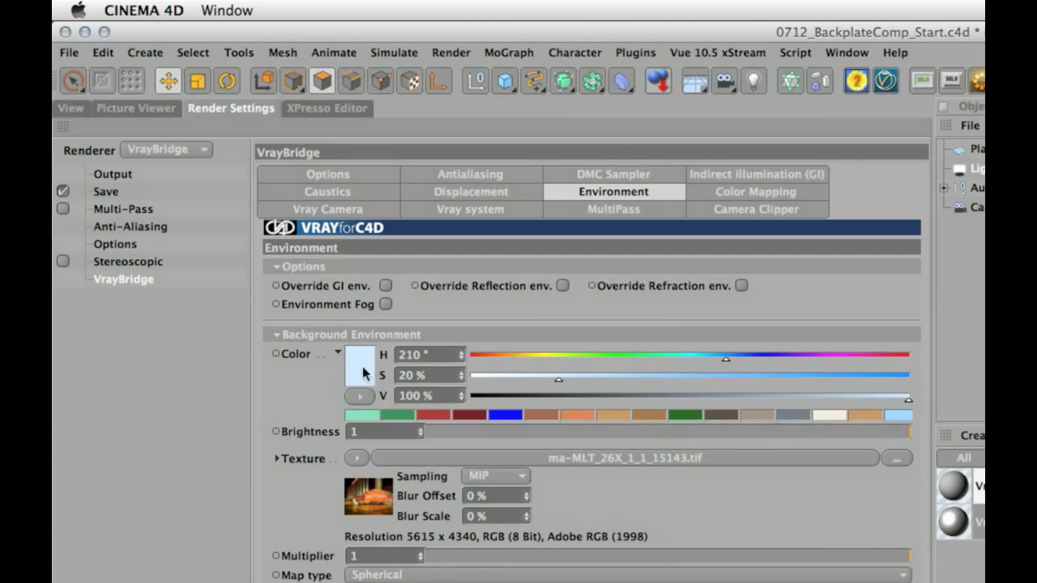
Render with the casino background, then group Plane and Audi_A6 under a new Null.
key("shift+r")
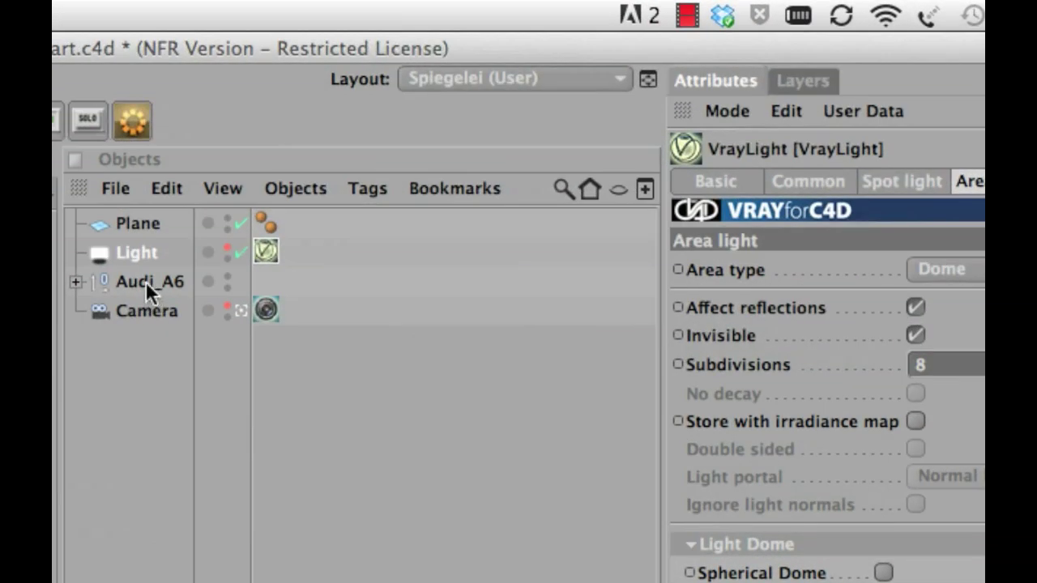
left_click(146, 281)
left_click(147, 224, "shift")
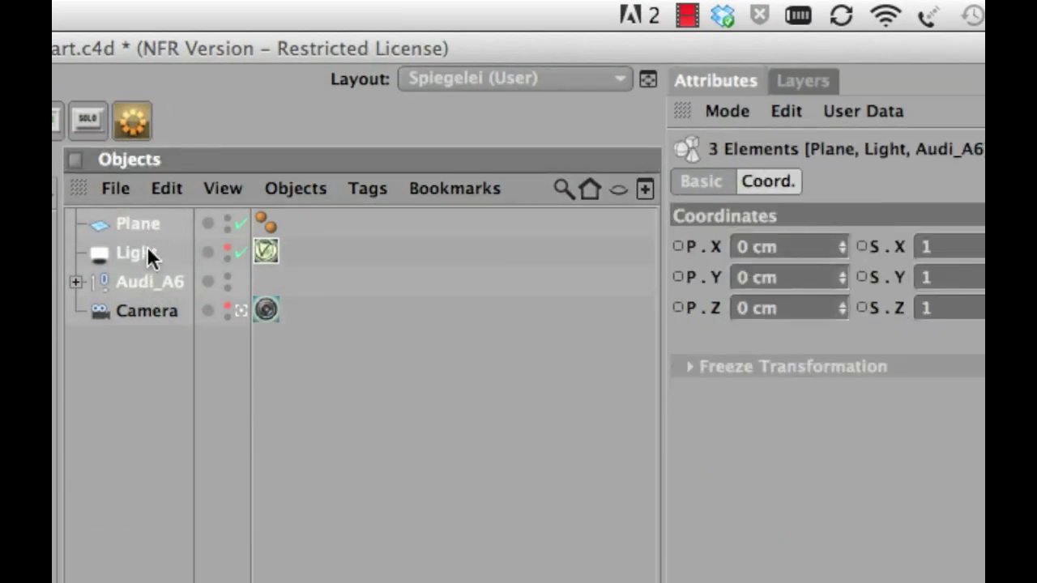
left_click(147, 279)
left_click(147, 222, "ctrl")
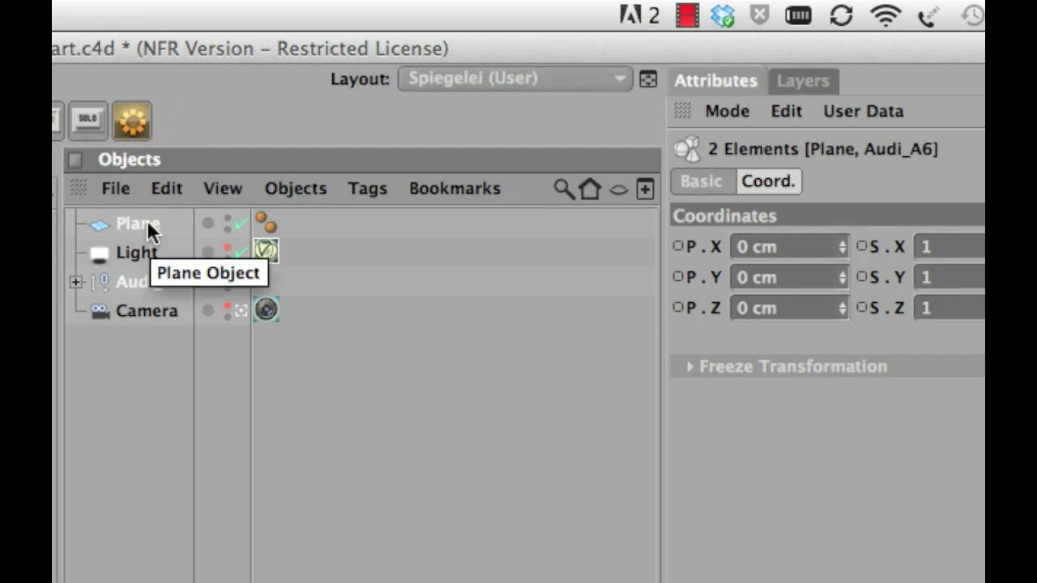
key("alt+g")
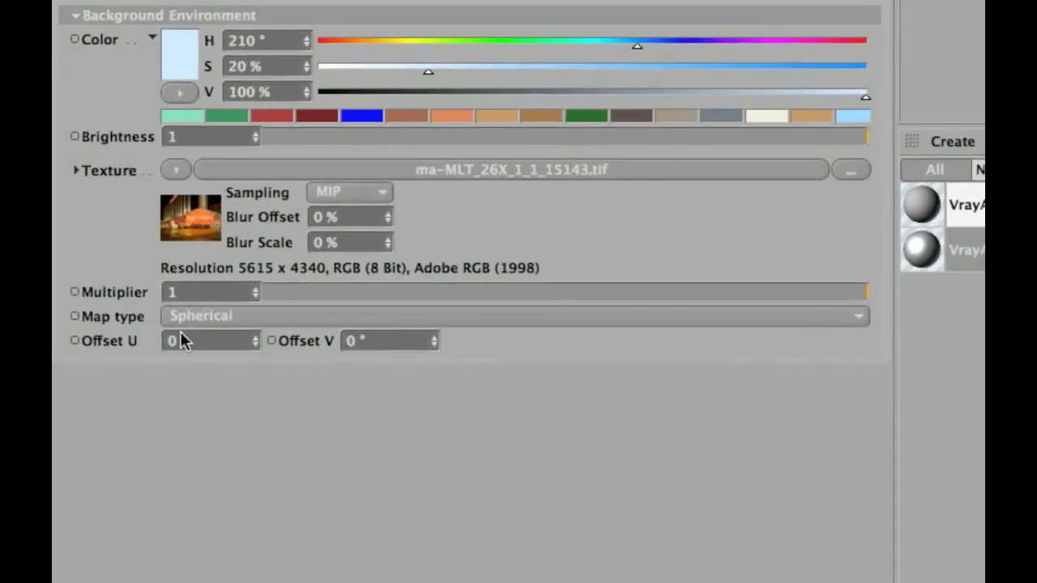
Change the background environment Map type from Spherical to Frontal.
left_click(215, 314)
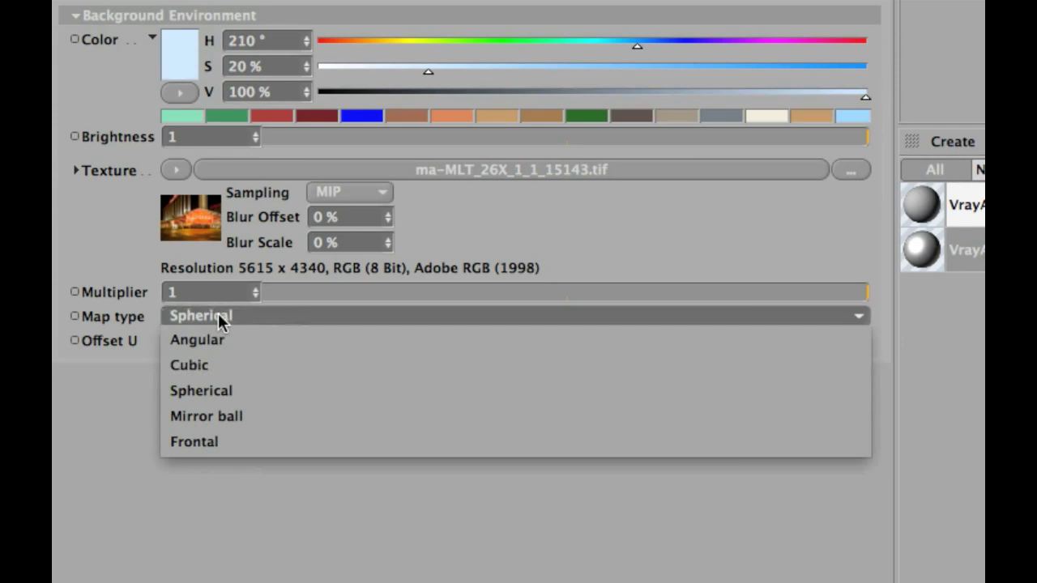
left_click(255, 434)
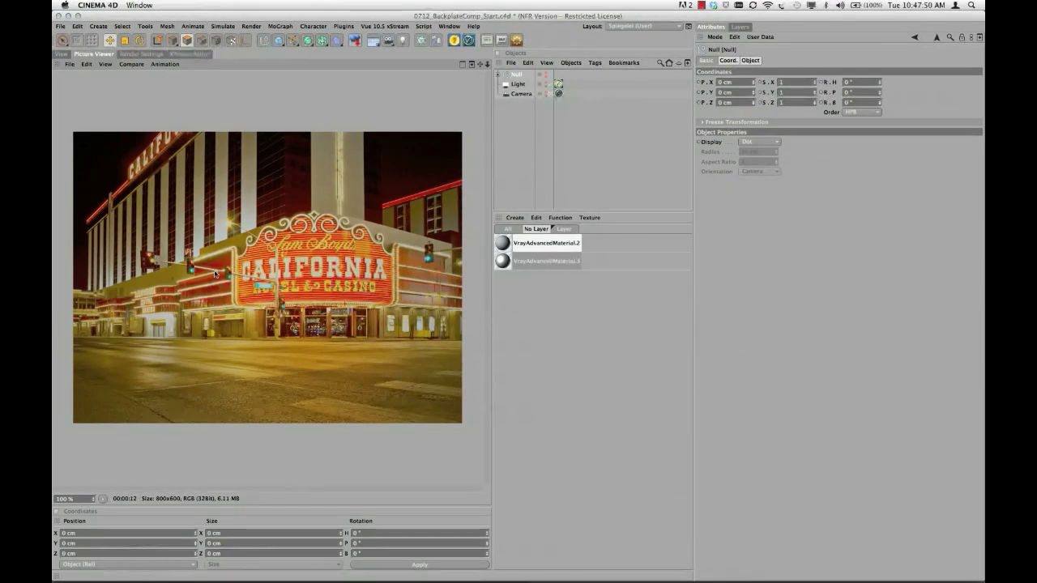
key("ctrl+b")
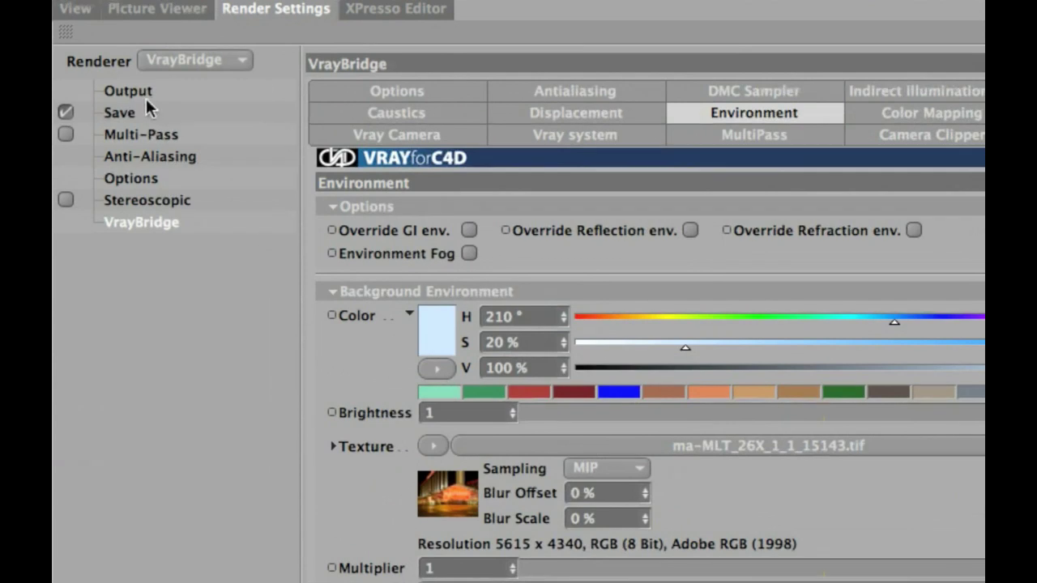
Change the Output size from 800 x 600 to 561 x 434 pixels.
left_click(134, 93)
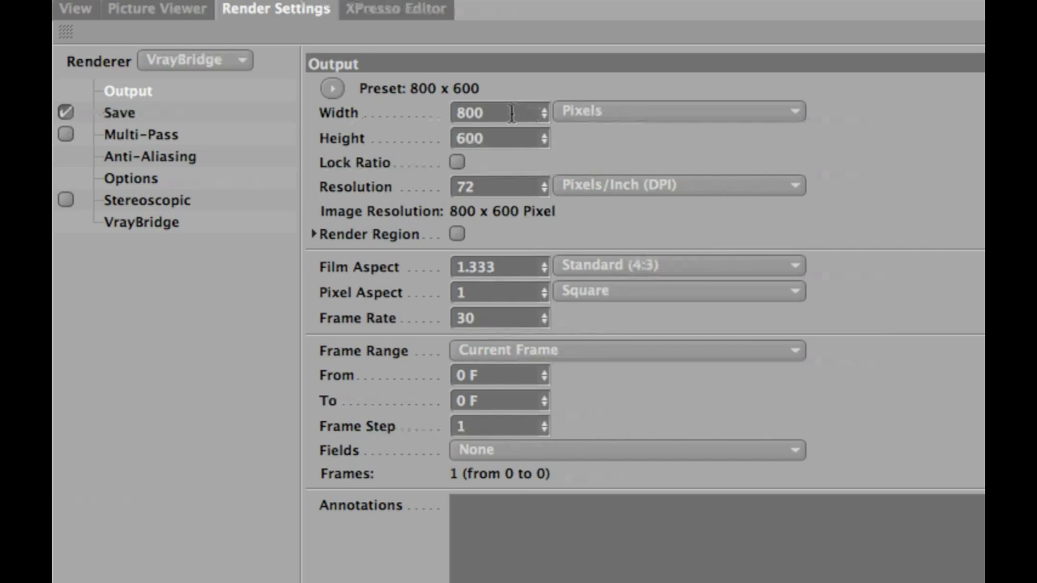
left_click_drag(501, 111, 445, 110)
type("561")
left_click_drag(501, 139, 450, 138)
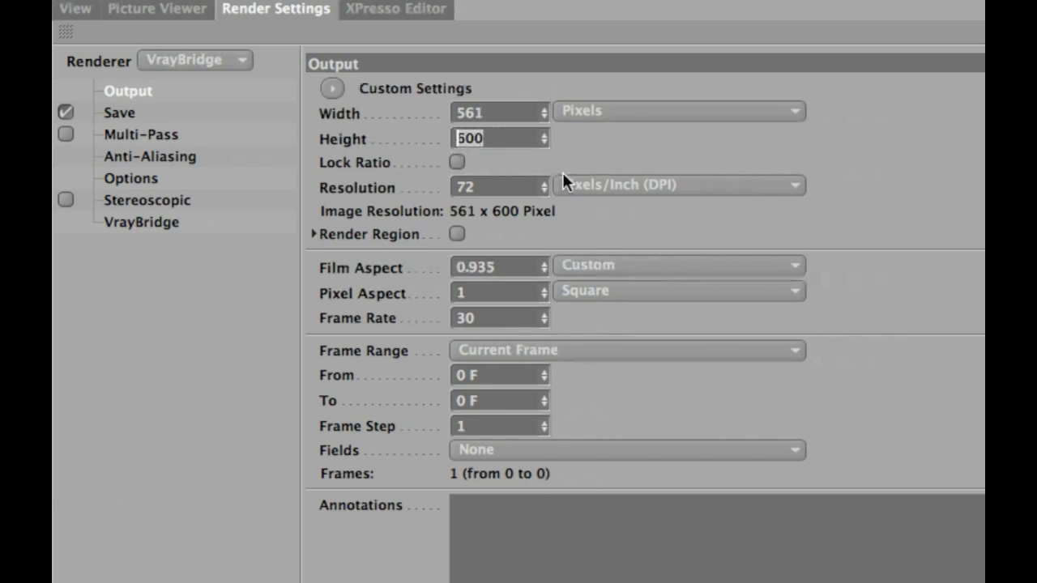
type("434")
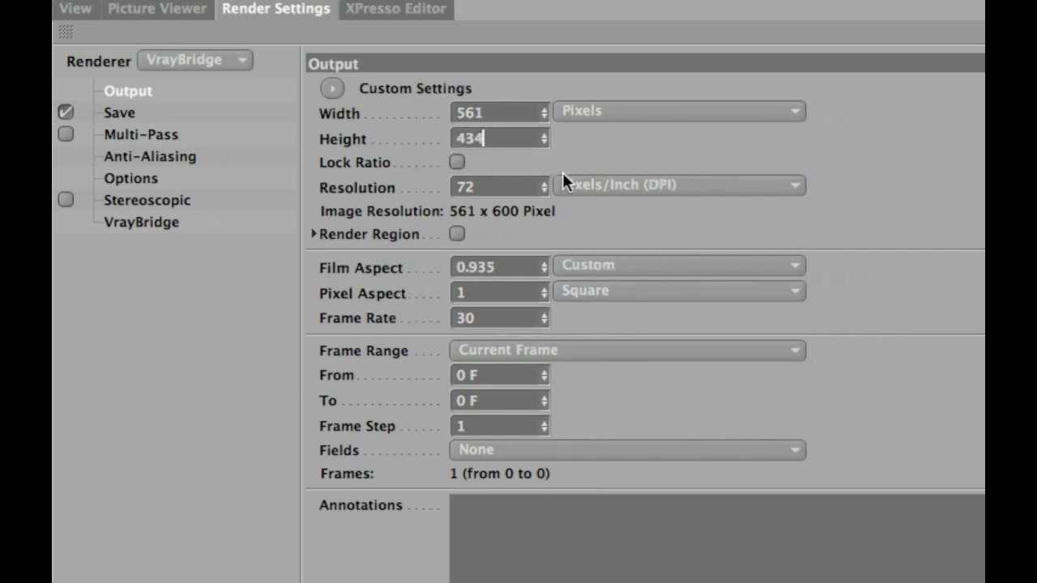
key("Return")
Wrap the casino background texture in a Filter shader.
left_click(142, 222)
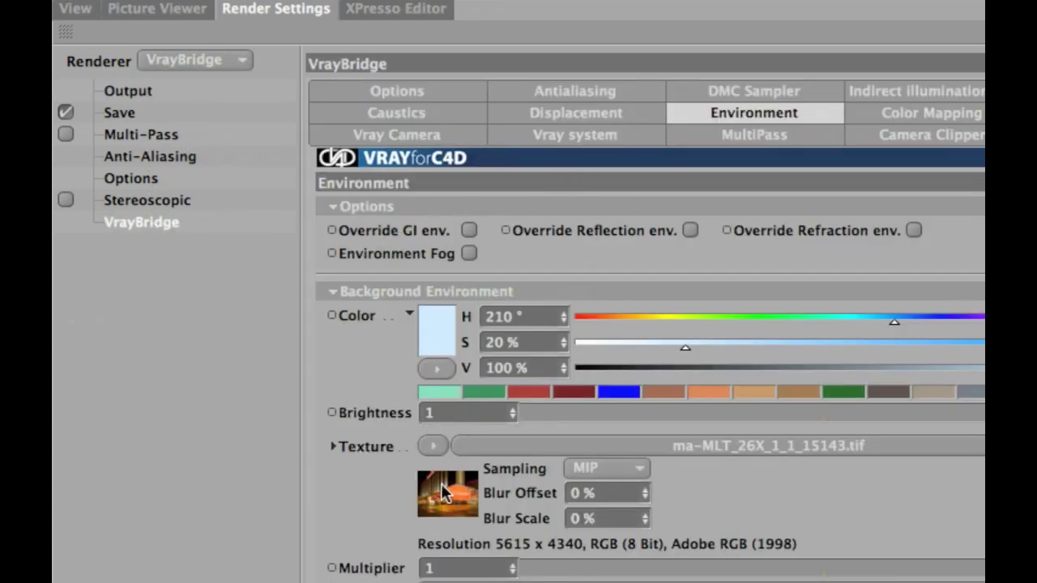
left_click(435, 446)
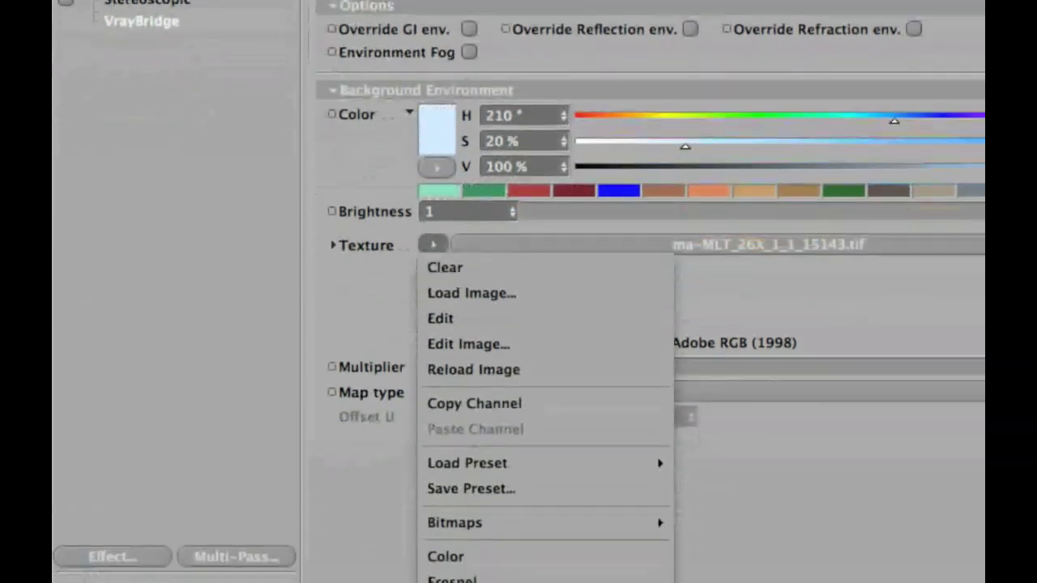
left_click(481, 536)
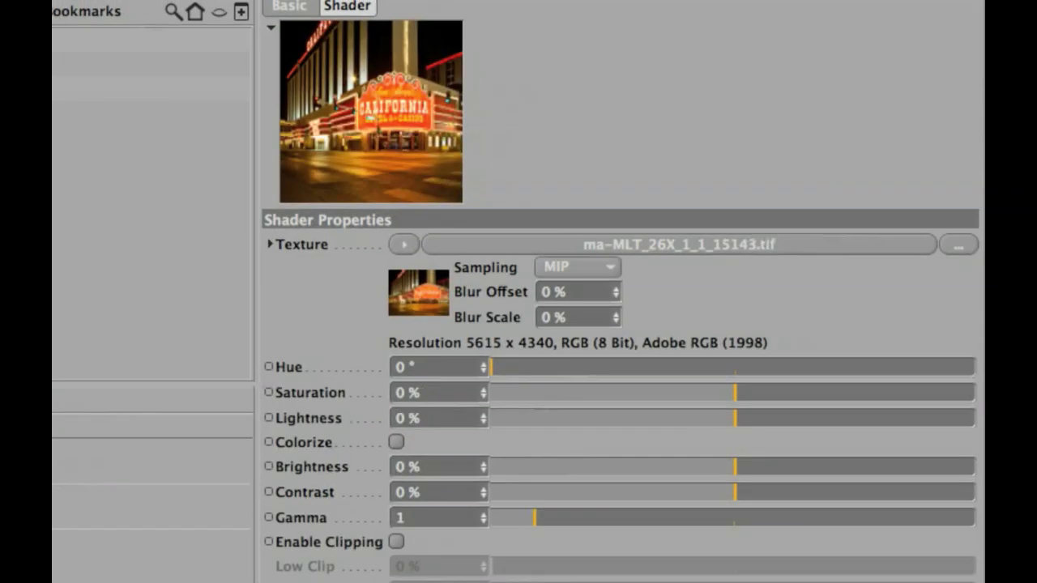
Set the Filter shader to hue 355°, saturation 5% and gamma 0.7.
left_click(443, 371)
type("3555")
key("BackSpace")
key("Return")
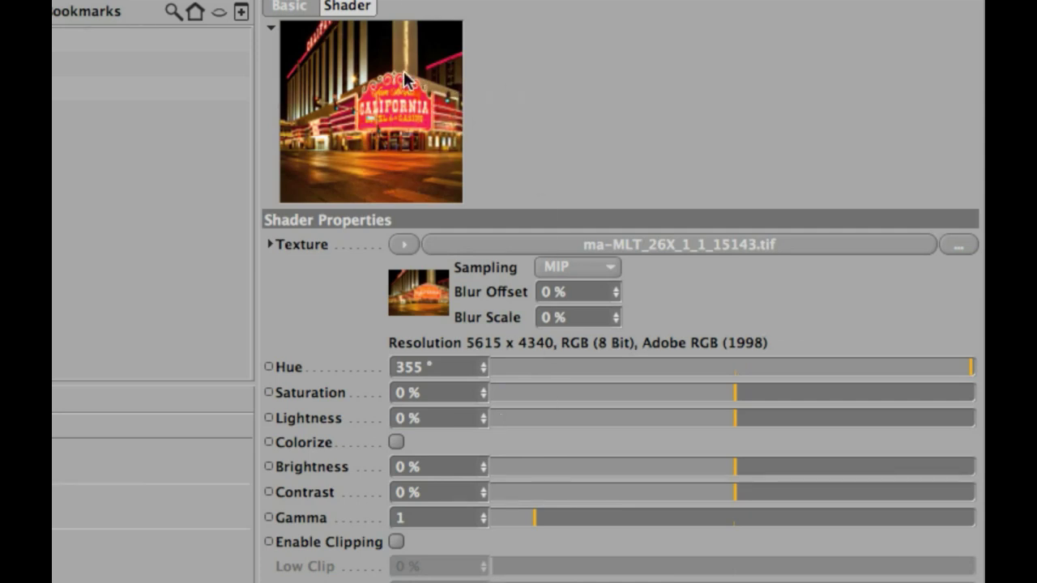
double_click(441, 392)
type("5")
key("Return")
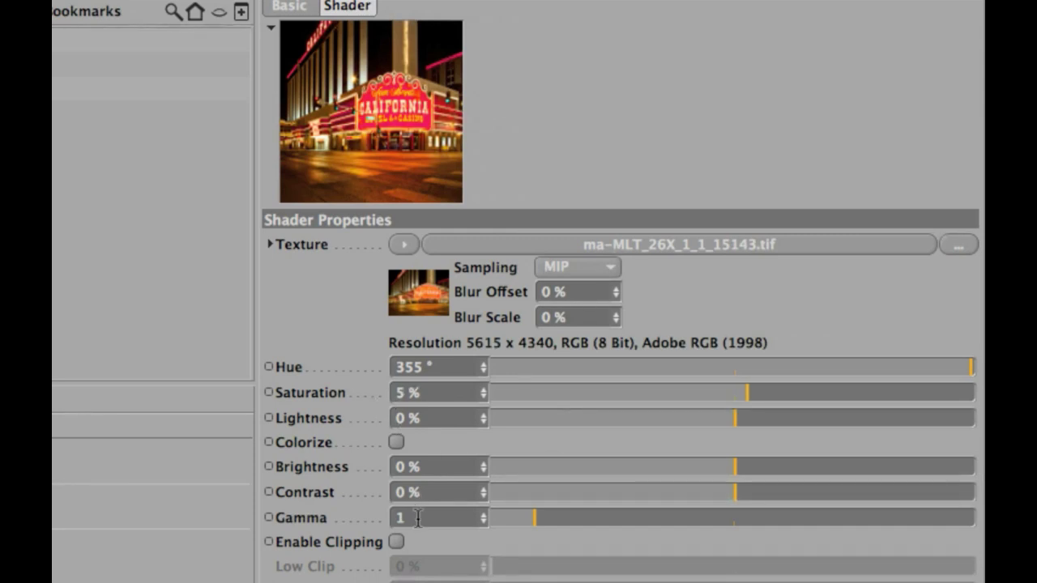
key("BackSpace")
type(".7")
key("Return")
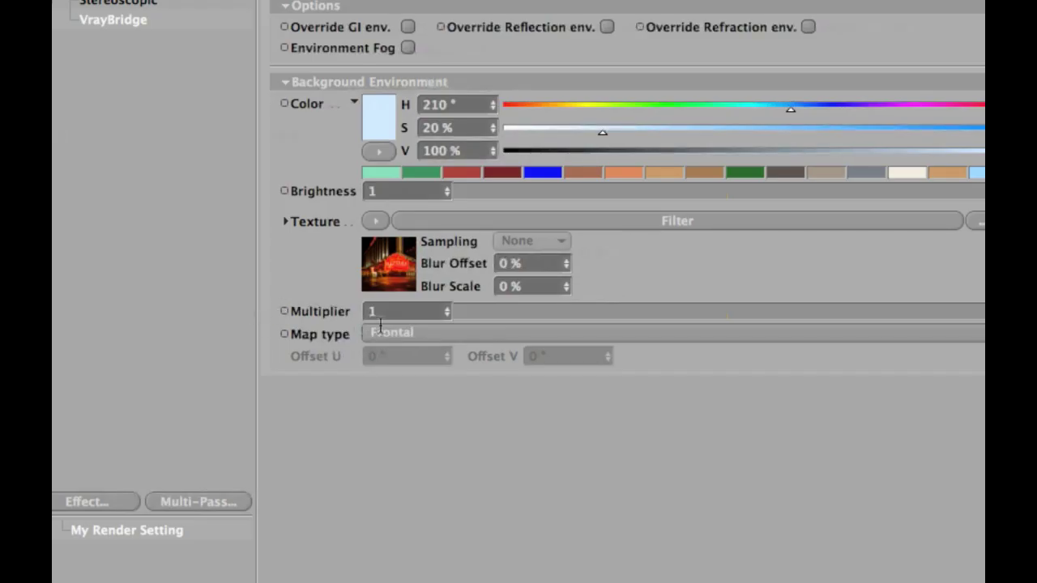
Enter 3 in the Background Environment Multiplier field.
left_click(379, 316)
type("3")
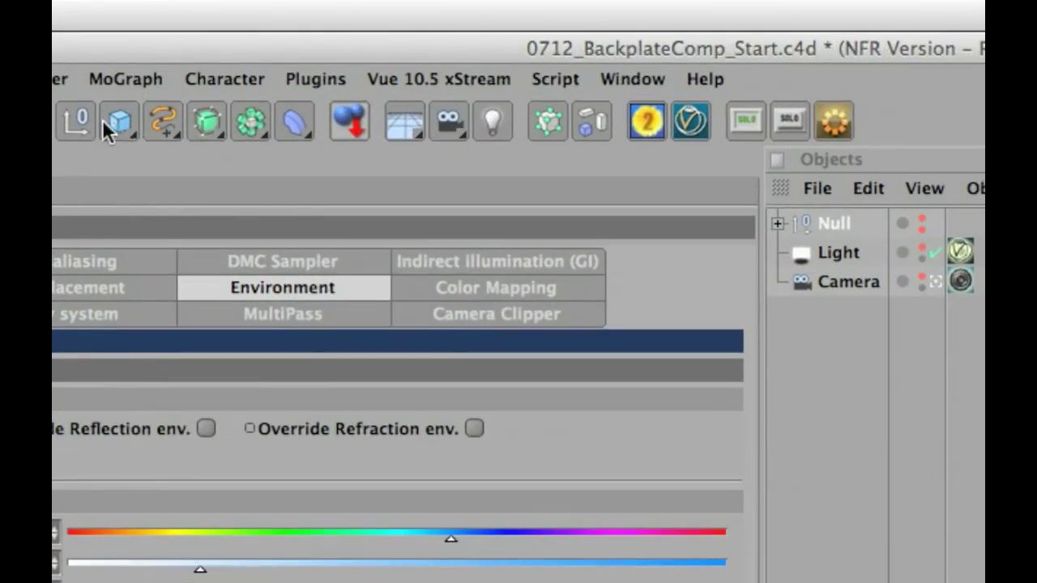
Create a Cube and drag a V-Ray Advanced Material onto it.
left_click(122, 121)
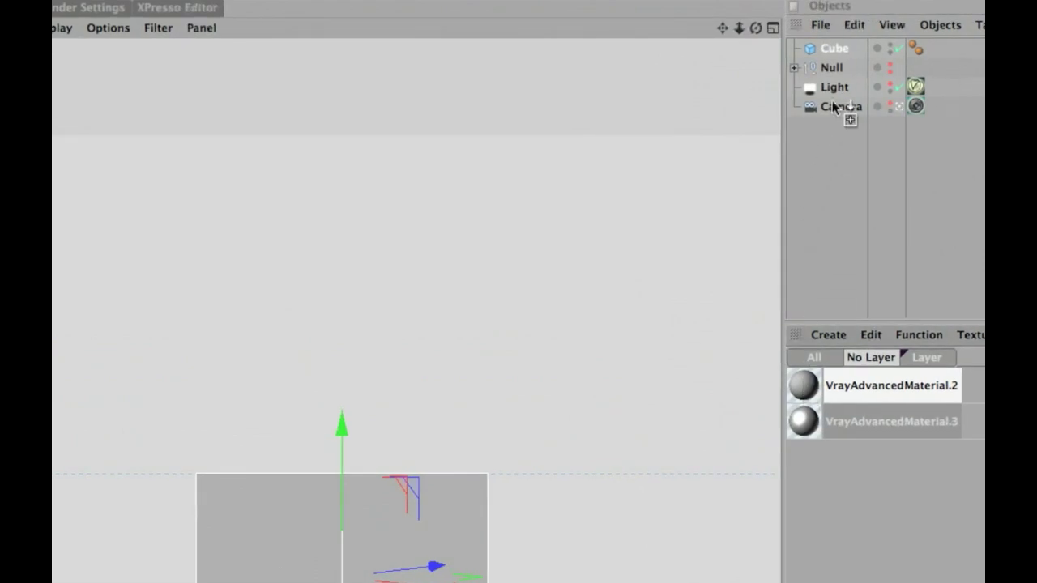
left_click_drag(833, 102, 841, 50)
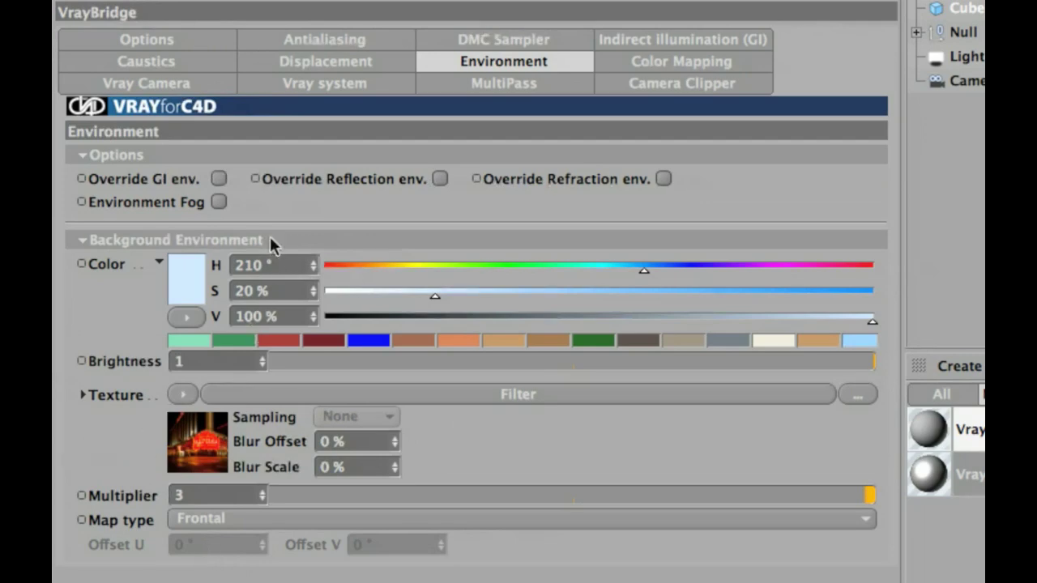
Enable Override GI env. in the VrayBridge Environment settings.
left_click(219, 179)
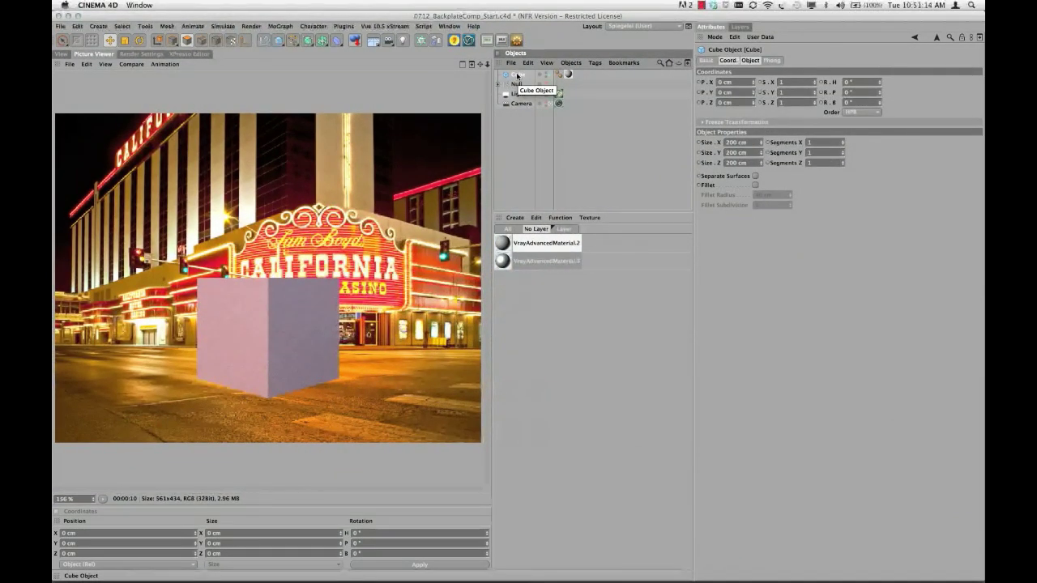
Delete the selected test Cube, leaving Null, Light and Camera.
key("Delete")
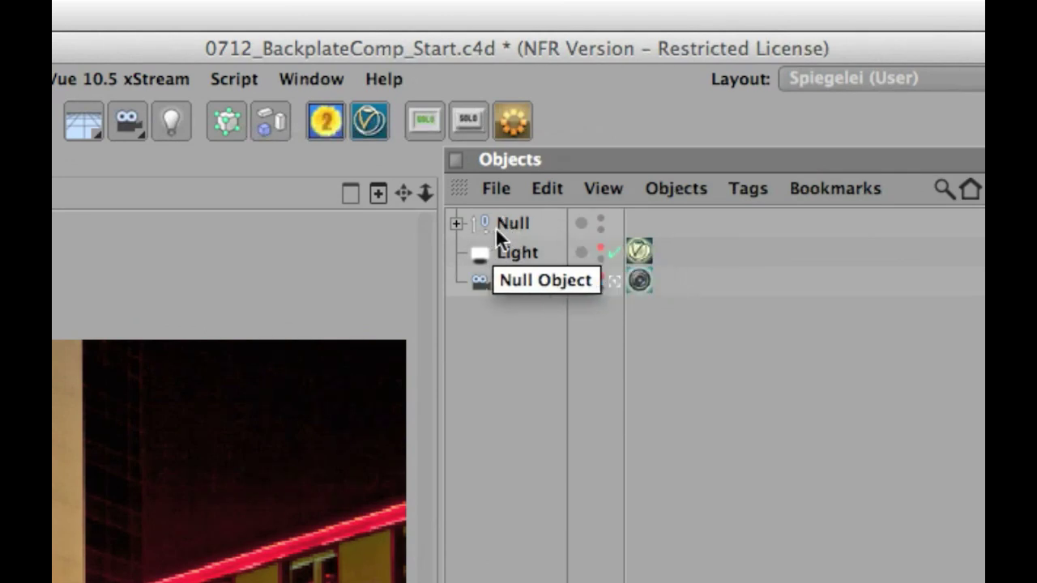
Expand the Null in the Object Manager to reveal the Plane and Audi_A6.
left_click(456, 224)
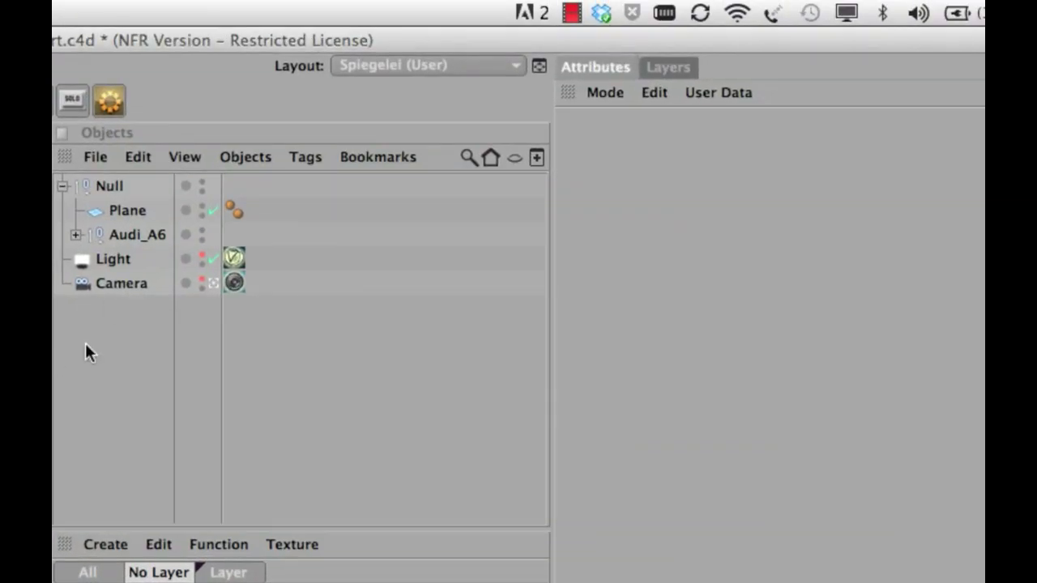
Select the Camera and set its Film Offset Y to -23 %.
left_click(116, 283)
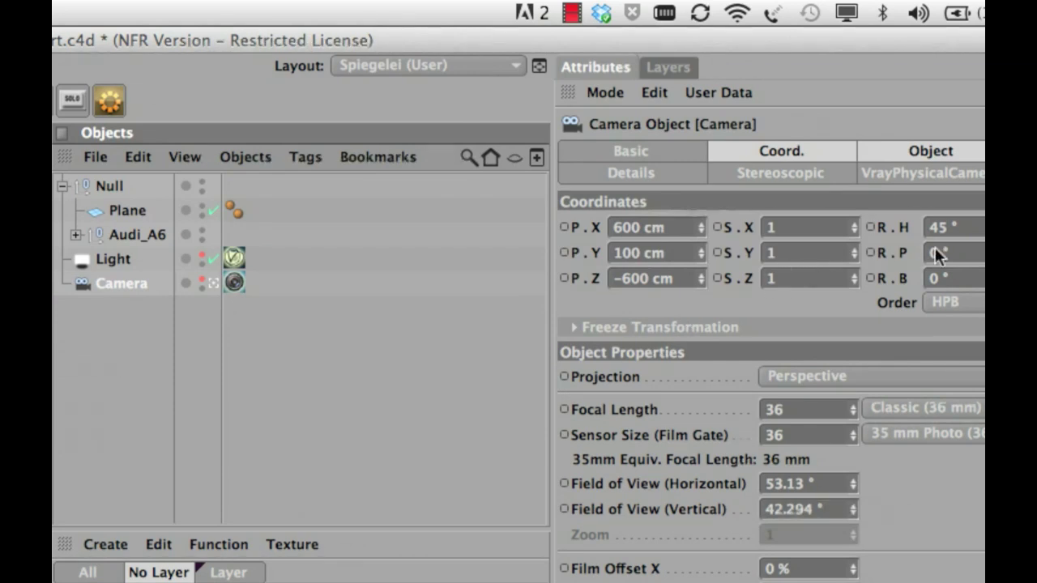
left_click(936, 152)
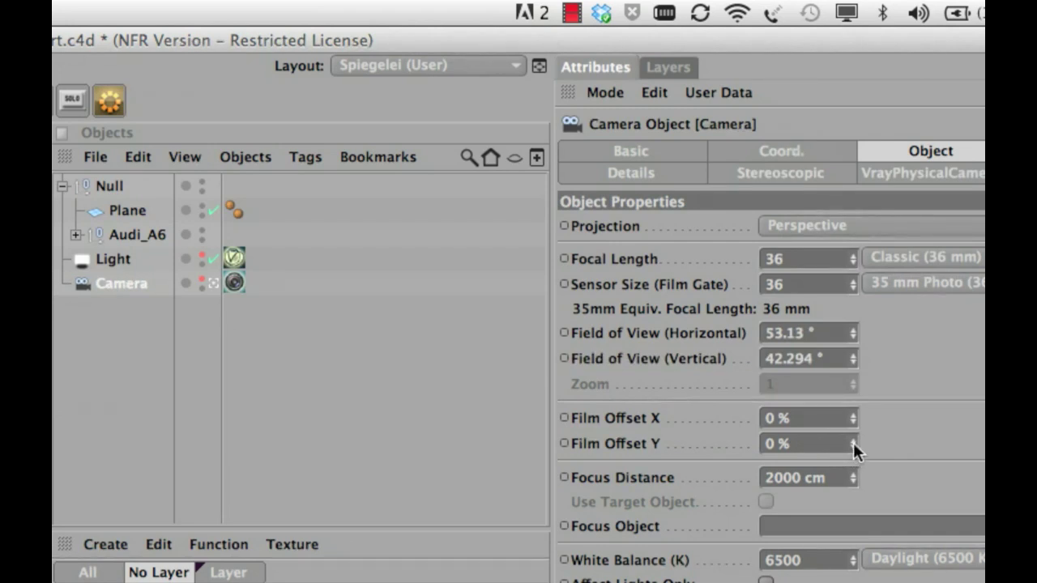
mouse_move(851, 442)
left_mouse_down()
mouse_move(851, 467)
mouse_move(851, 442)
left_mouse_up()
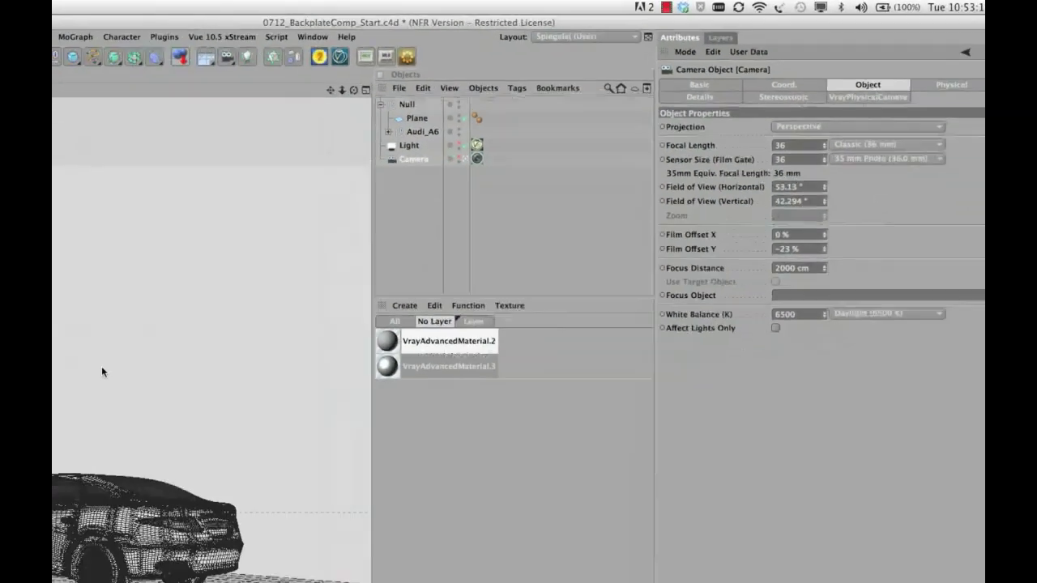
Render the scene in V-Ray to check the white car over the casino backplate.
key("shift+r")
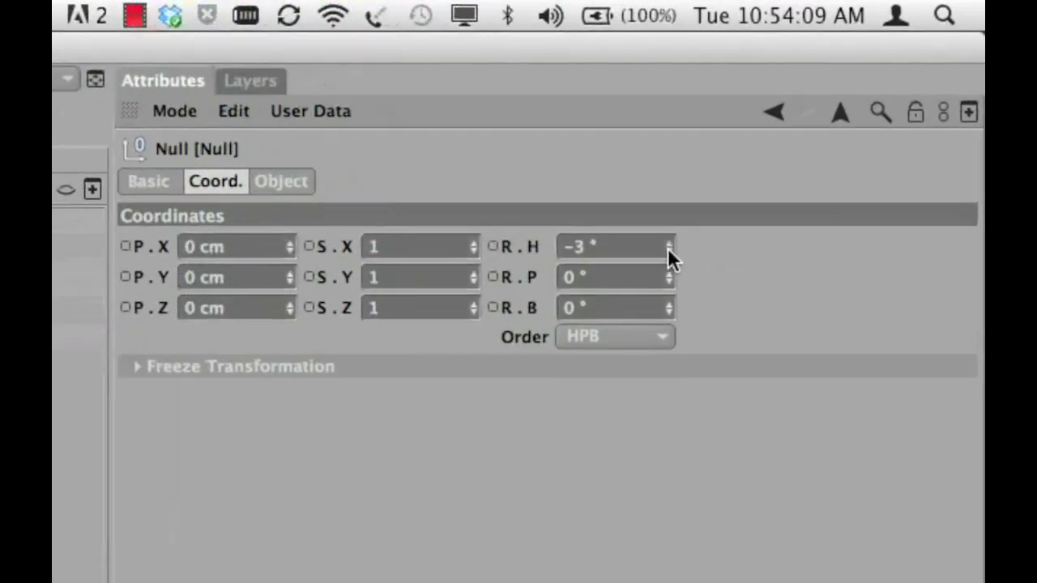
Rotate the Null's heading (R.H) to -17°.
left_click_drag(668, 248, 667, 256)
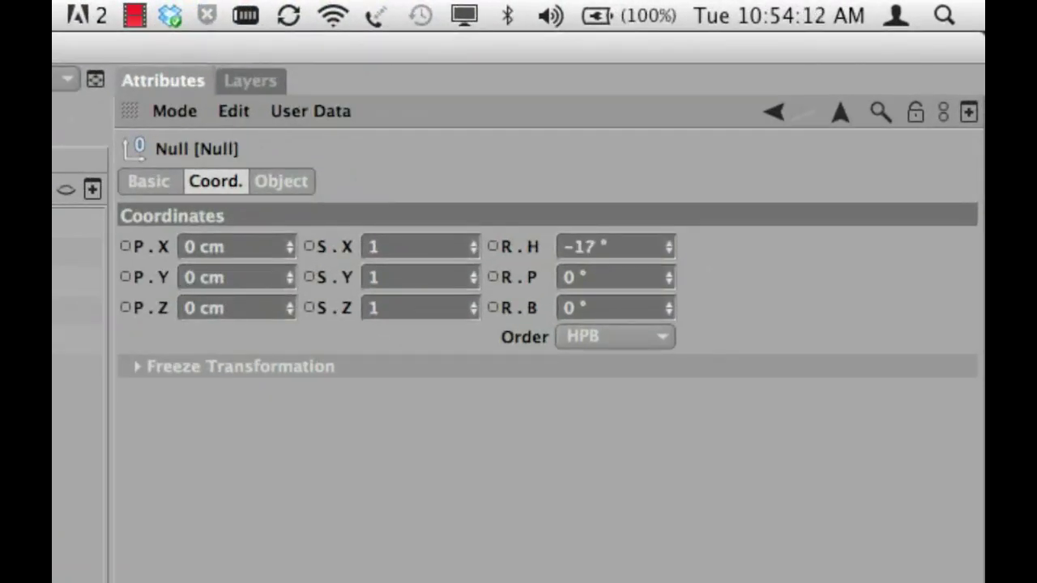
Set the Null's heading to -15° and re-render, then change it to -12°.
left_click(637, 243)
type("-15")
key("Return")
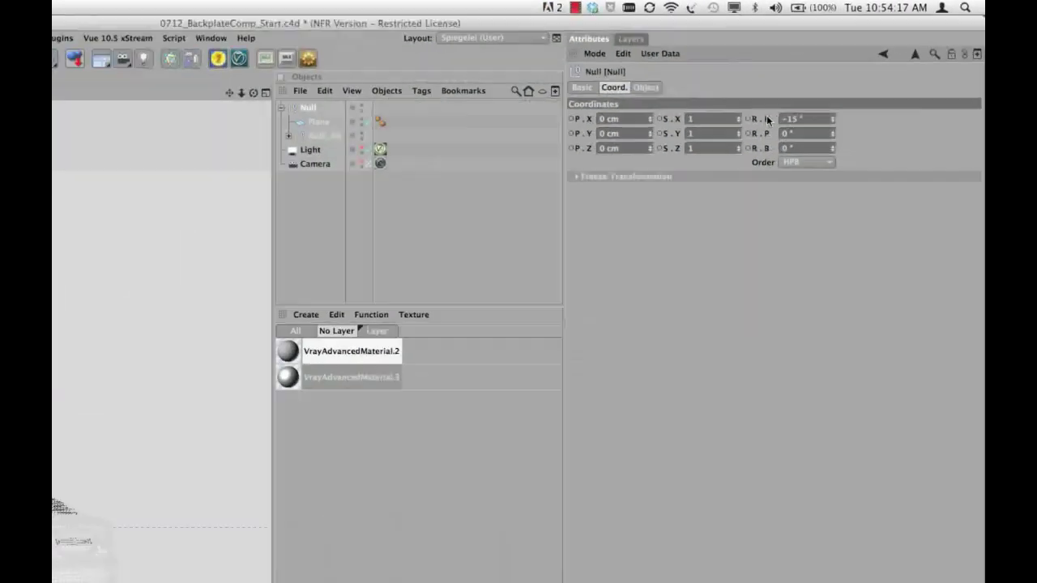
key("ctrl+r")
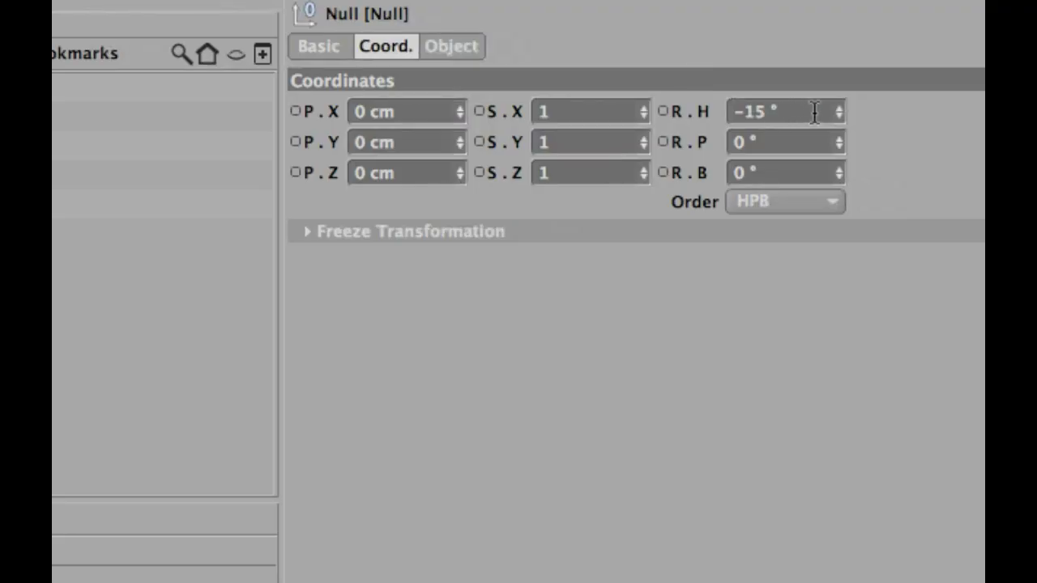
double_click(793, 114)
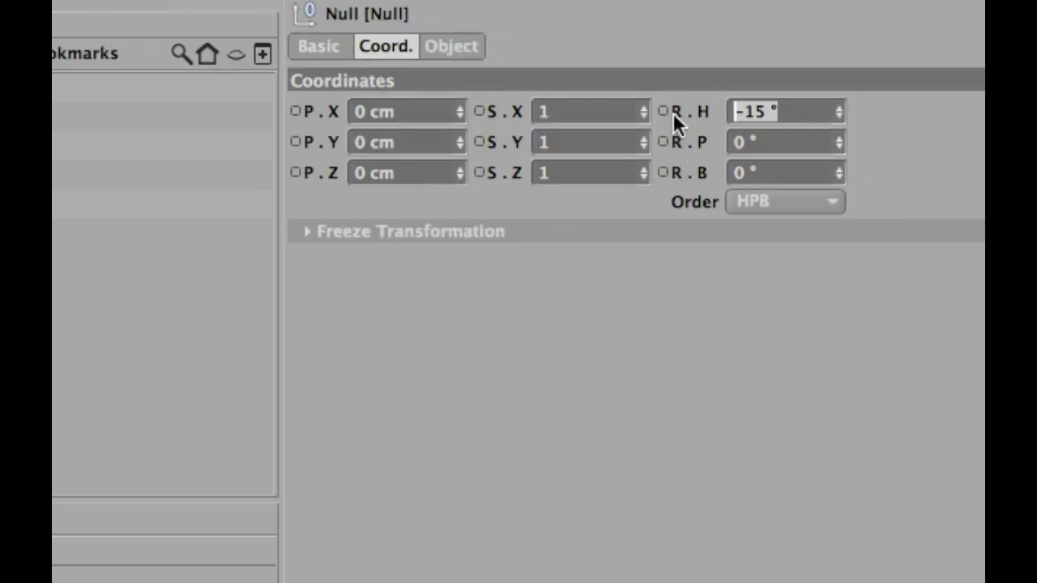
type("-12")
key("Return")
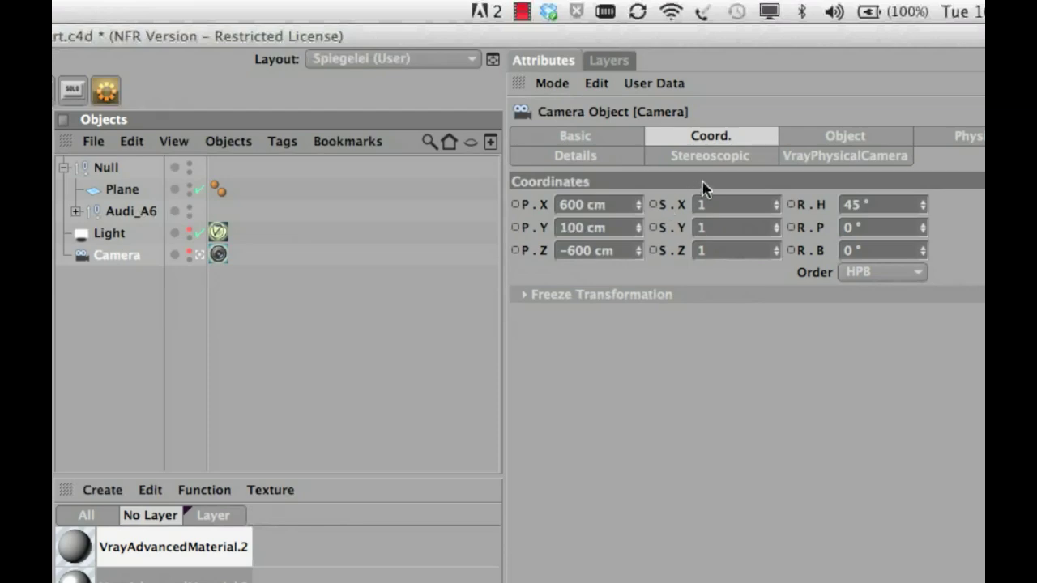
Review the Camera's object and coordinate values, then drag the divider down to enlarge the object list.
left_click(824, 138)
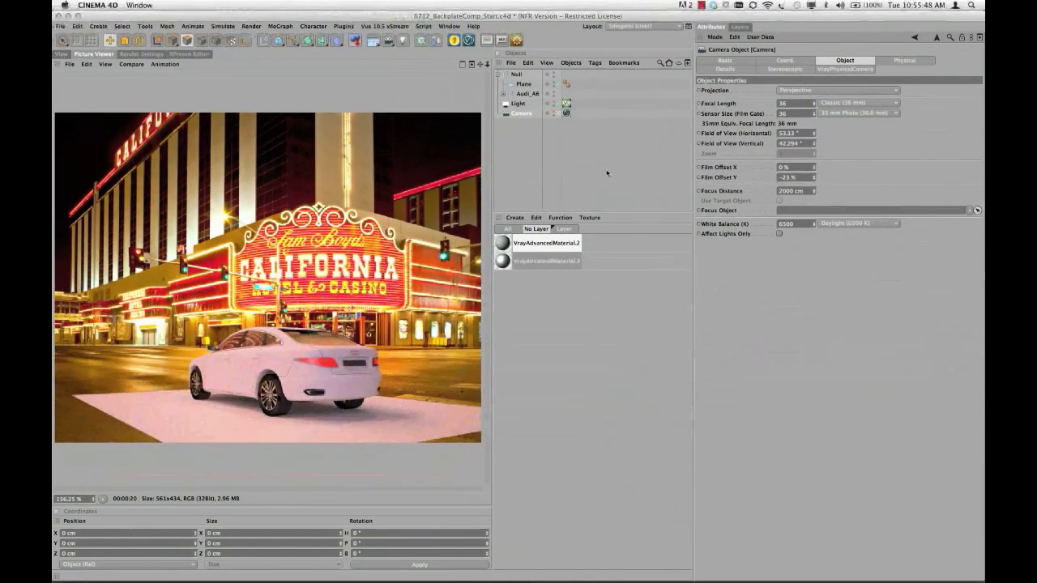
left_click(785, 61)
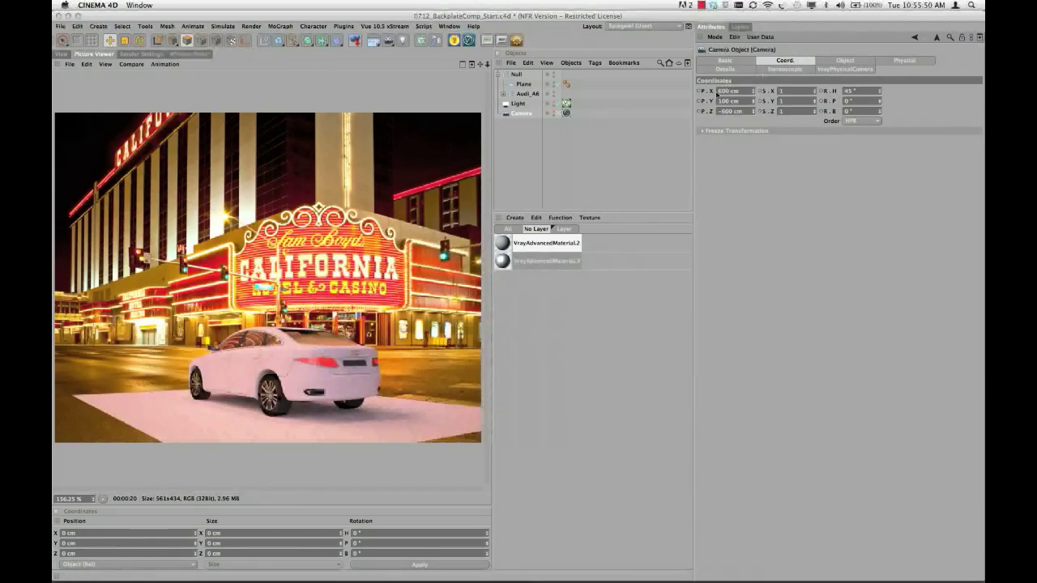
left_click_drag(565, 212, 565, 278)
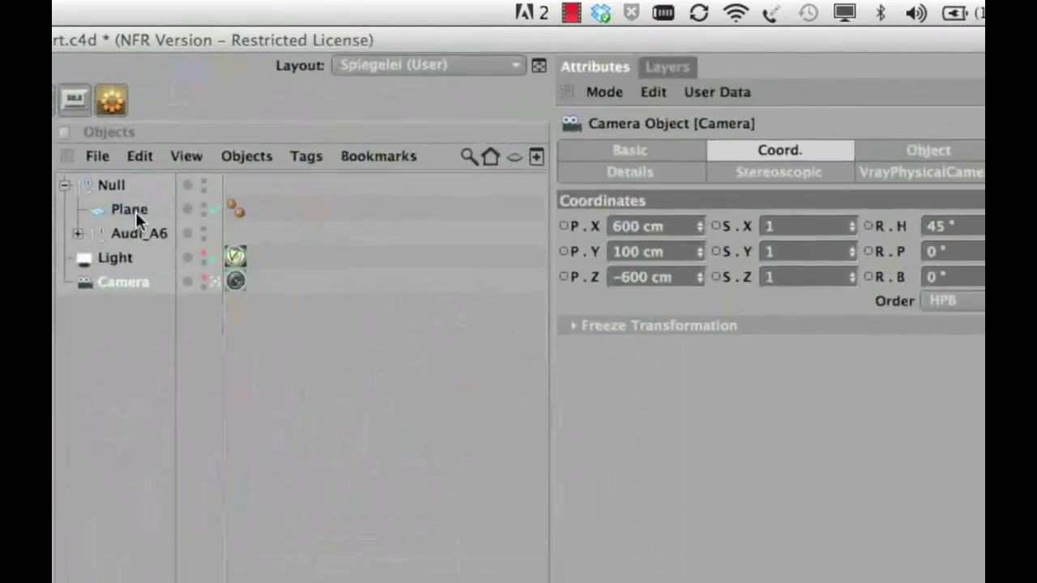
Add a VrayBridge VrayCompositing tag to the Plane.
left_click(527, 85)
right_click(526, 85)
mouse_move(282, 451)
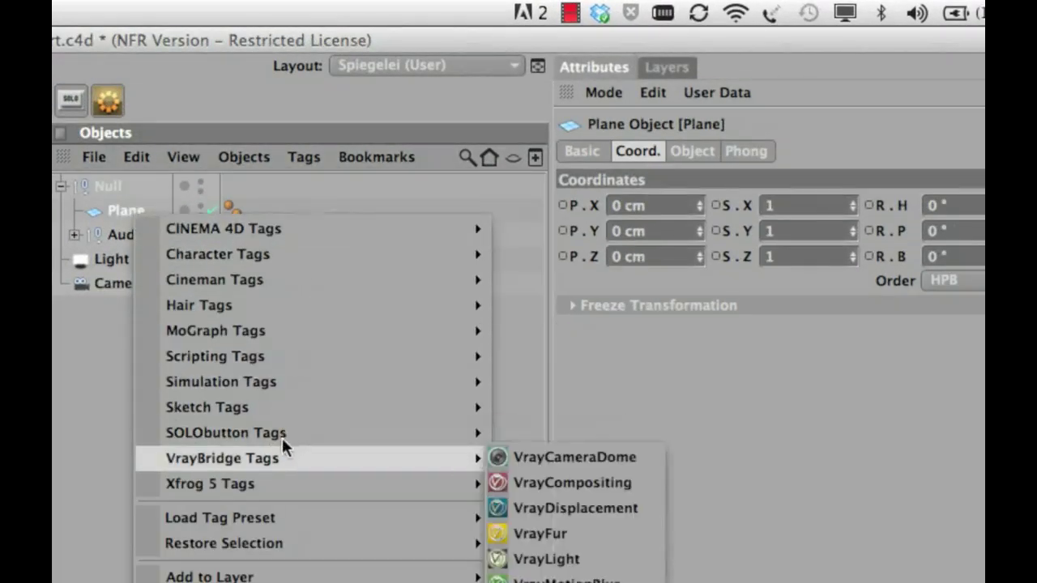
left_click(531, 478)
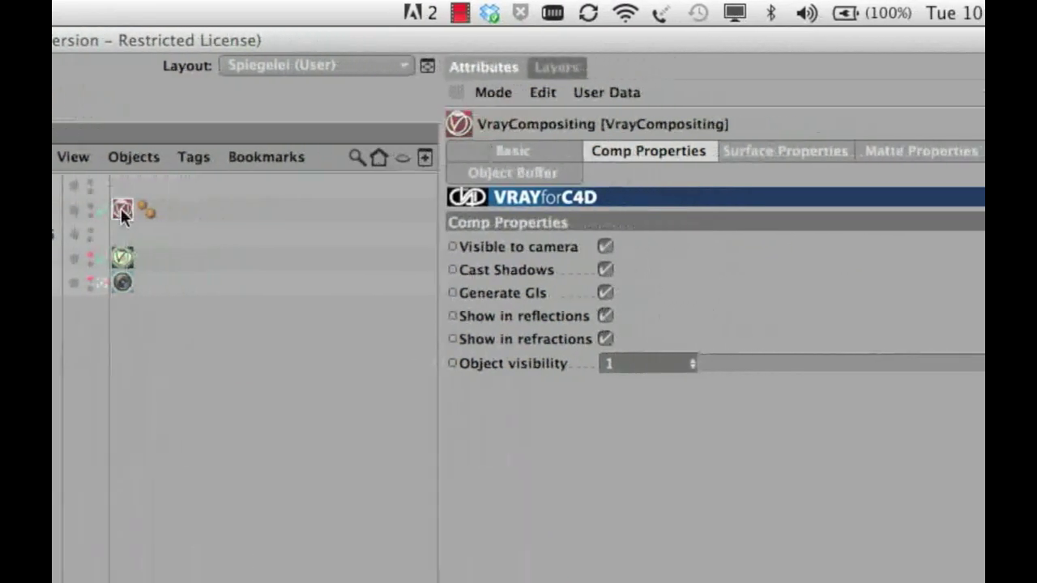
In the tag's Matte Properties, enable Matte surface and Shadows.
left_click(710, 154)
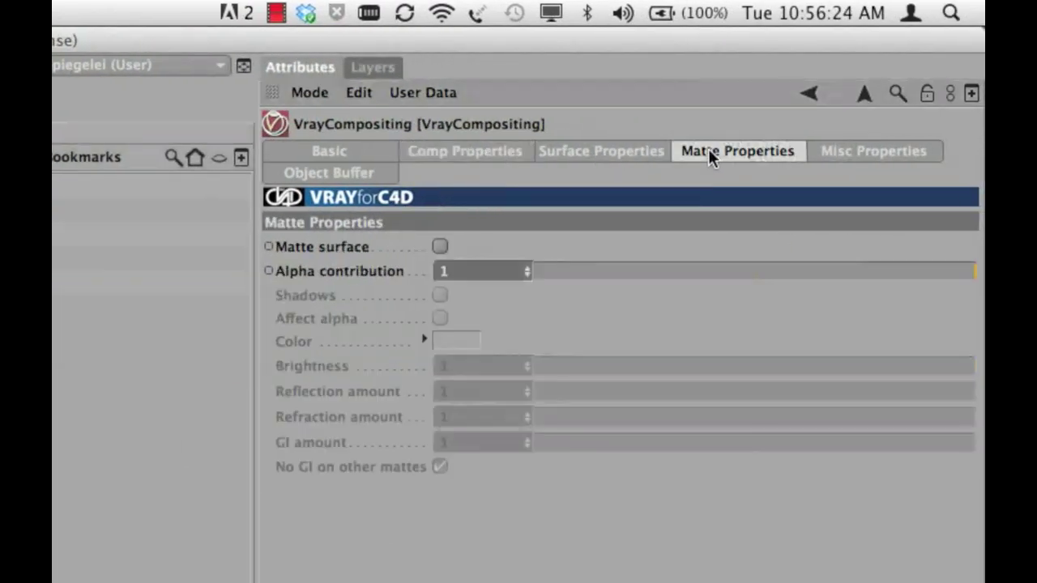
left_click(440, 247)
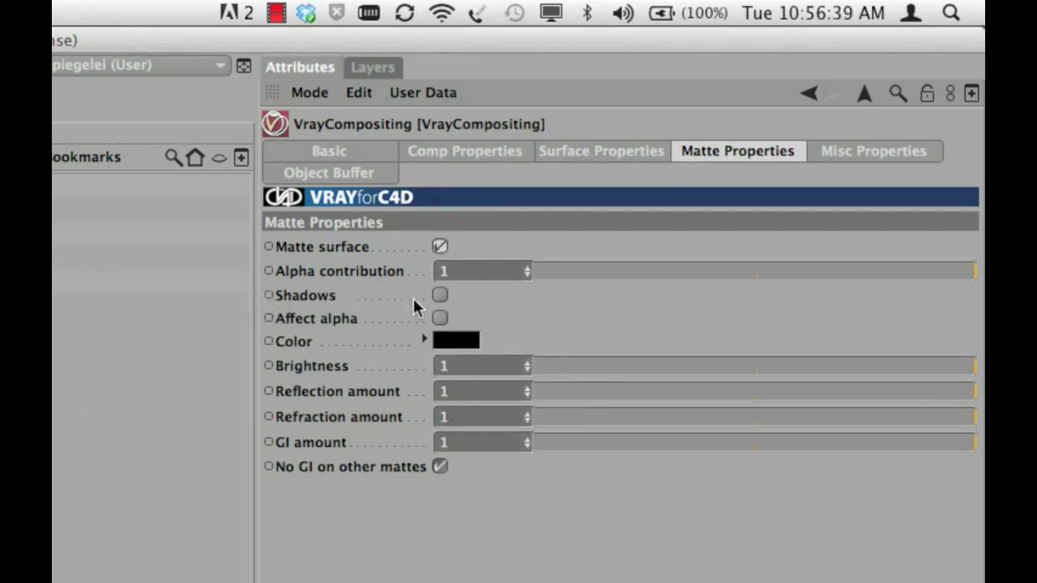
left_click(440, 296)
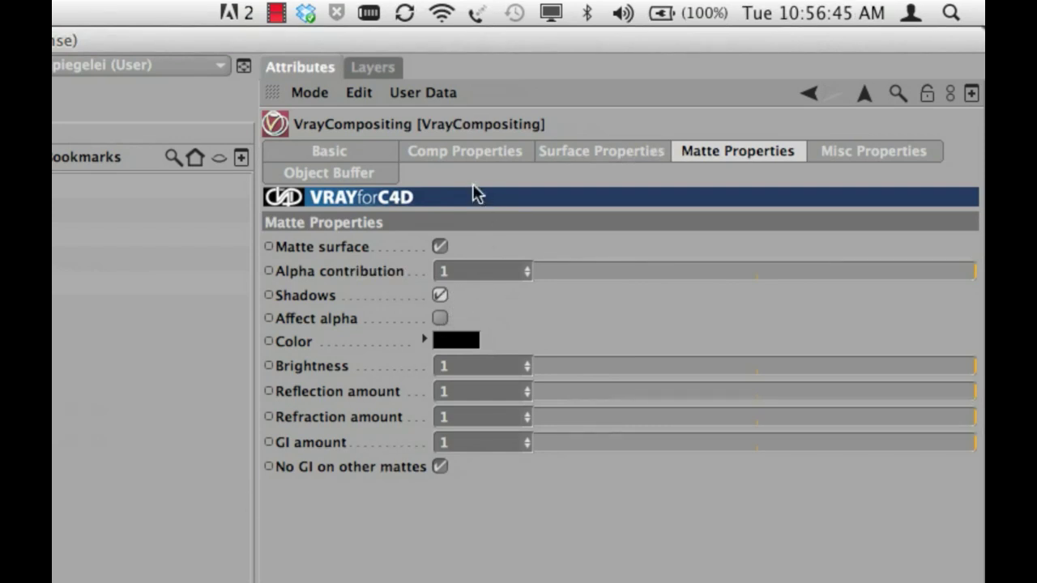
left_click(489, 150)
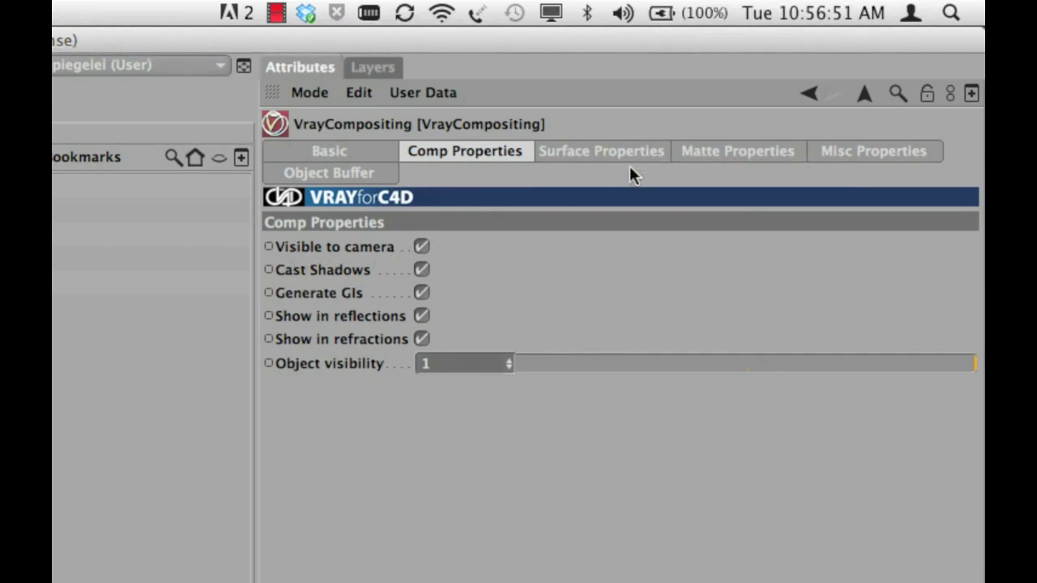
Turn off the Plane's Cast Shadows, Generate GI, reflection and refraction visibility.
left_click(715, 156)
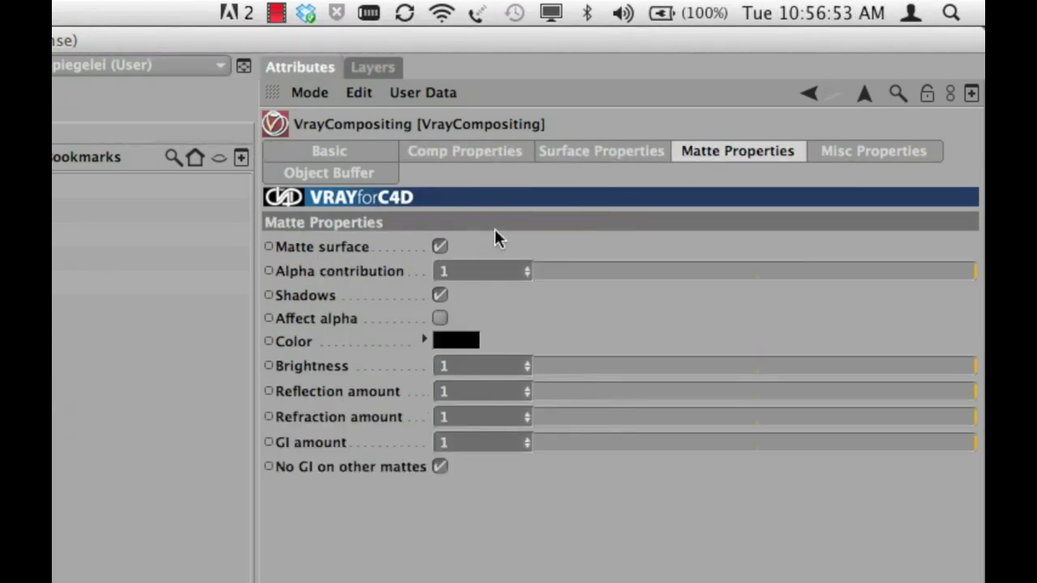
left_click(520, 152)
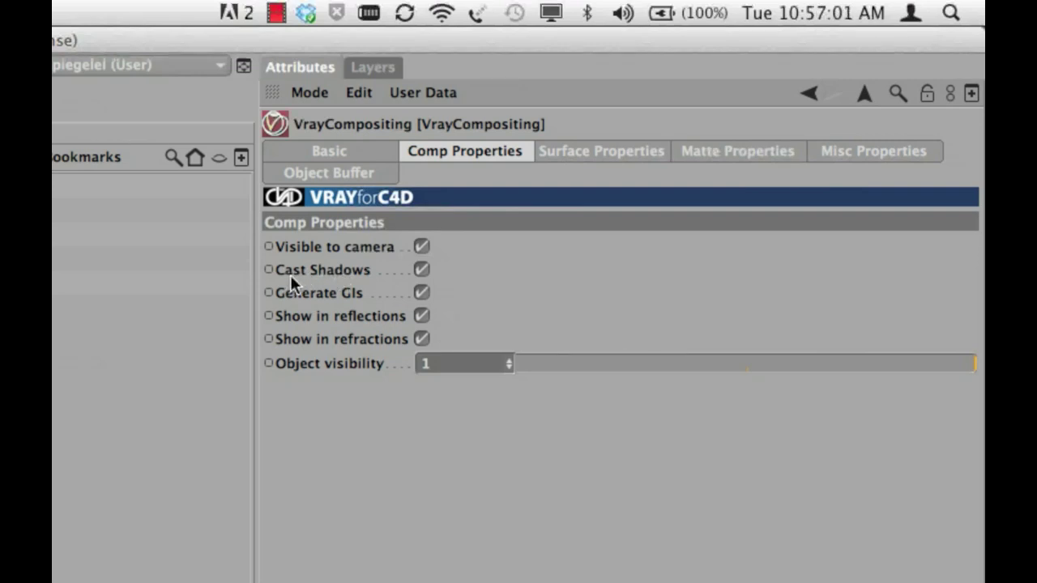
left_click(422, 272)
left_click(422, 295)
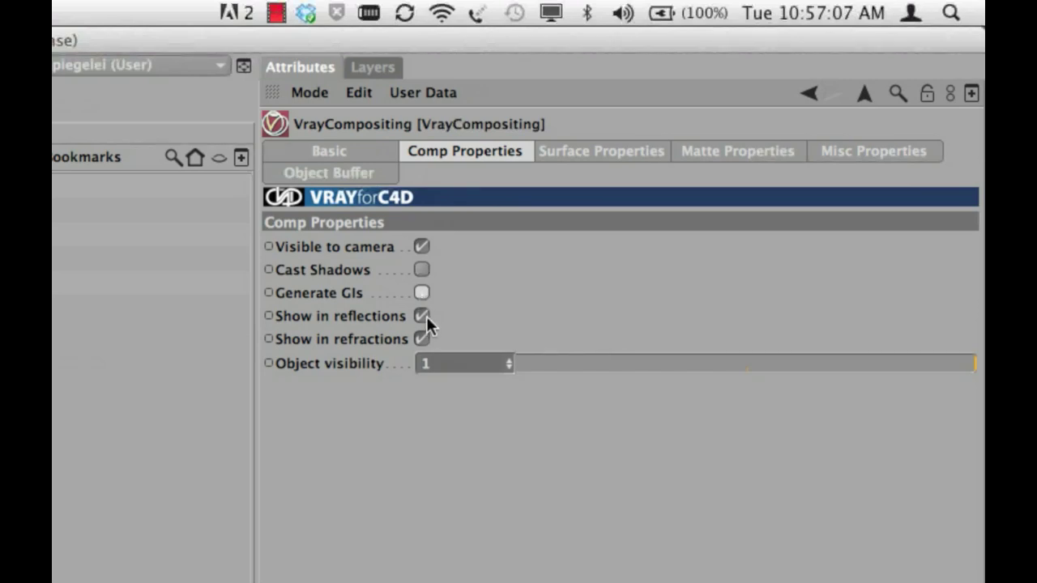
left_click(422, 317)
left_click(422, 339)
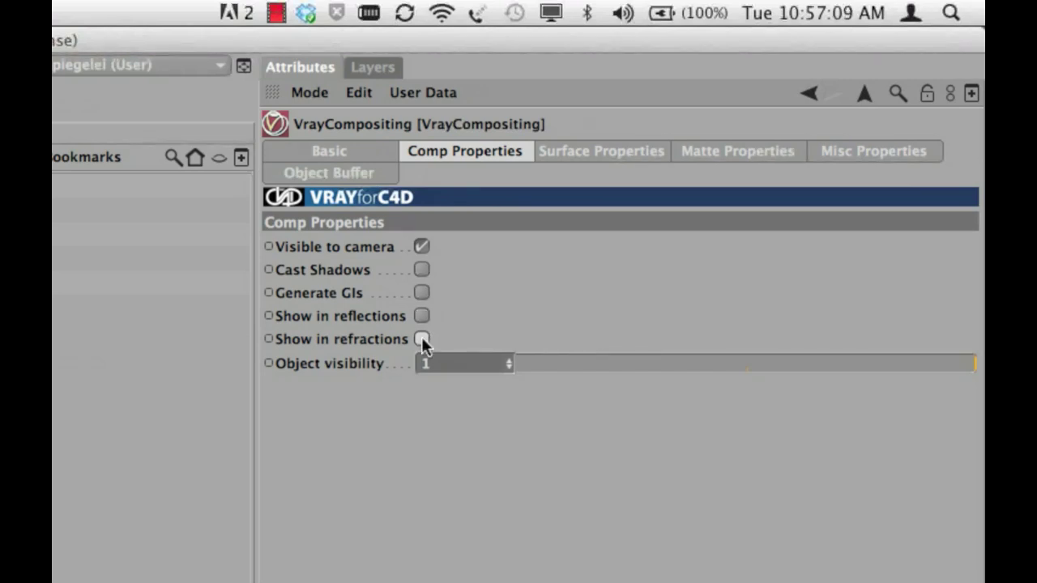
Set Receive GI and Generate Caustics to 0 in Surface Properties.
left_click(600, 154)
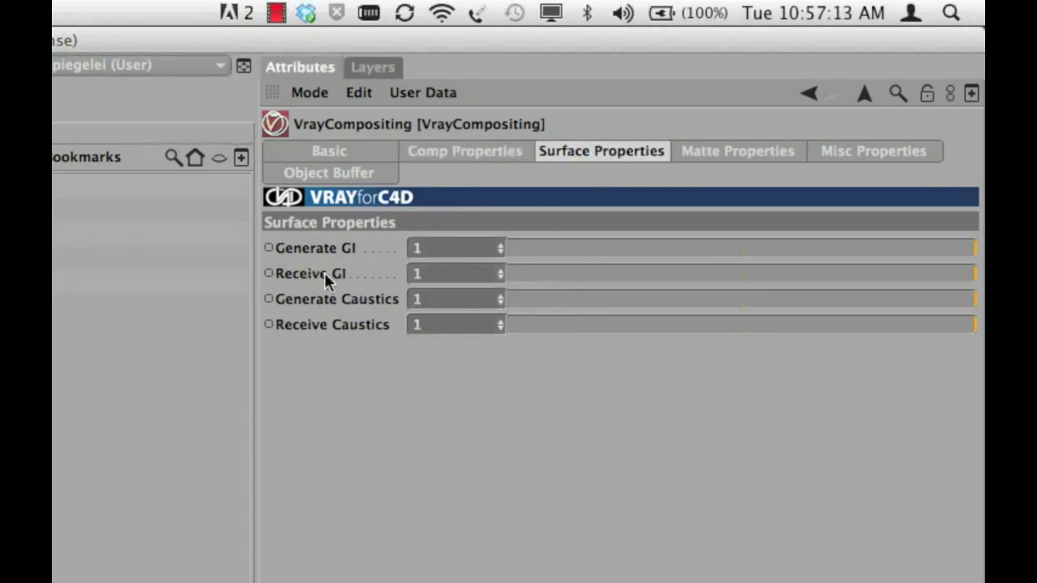
left_click_drag(433, 269, 401, 275)
type("0")
key("Tab")
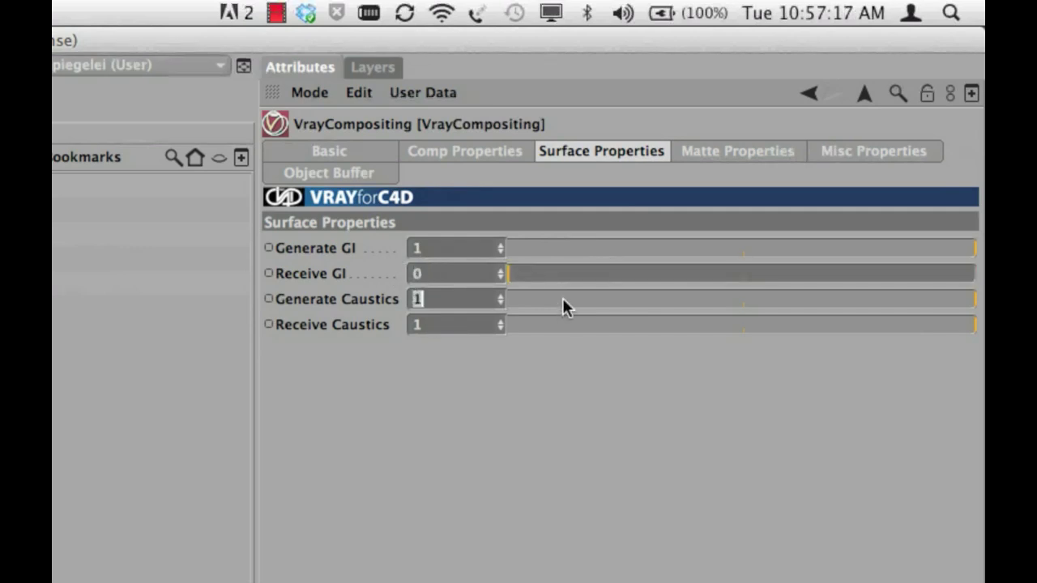
type("0")
key("Tab")
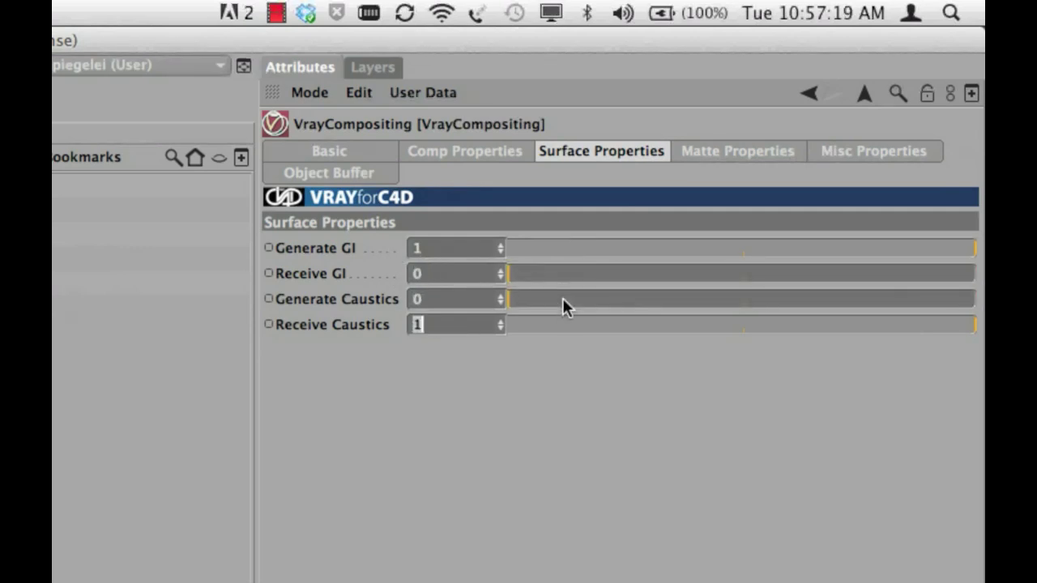
Set Receive Caustics to 0 and return to the tag's Matte Properties.
type("0")
left_click(737, 150)
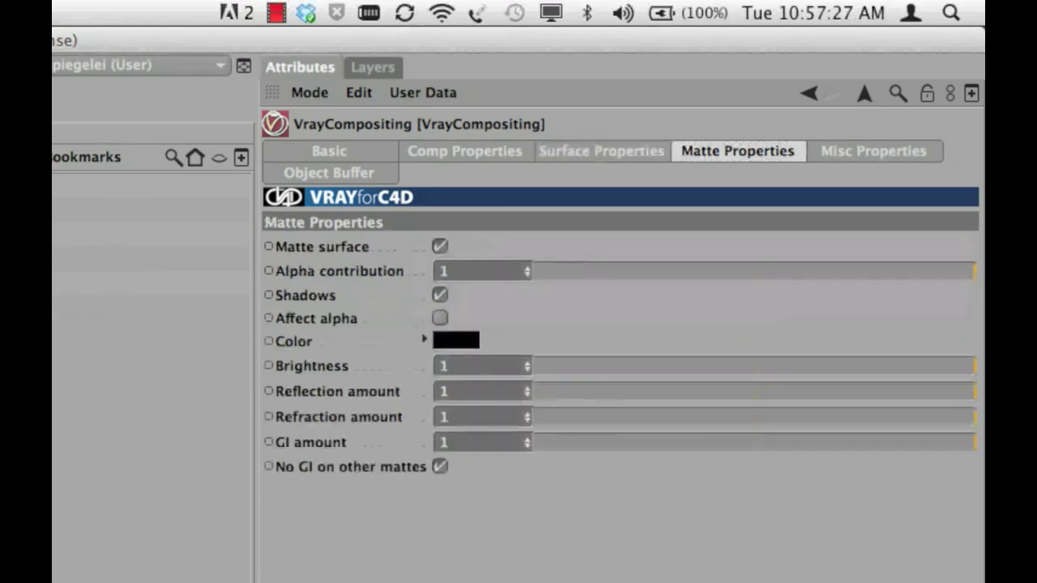